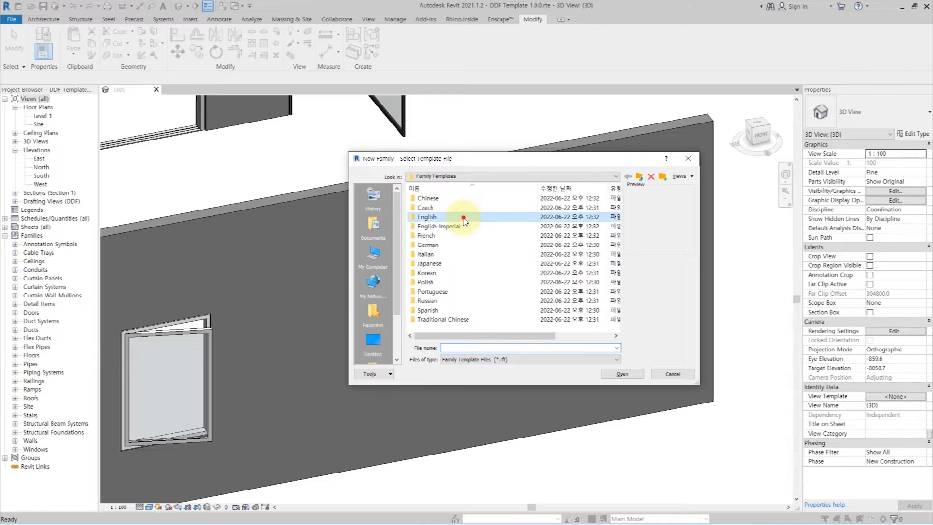
Create a new family from the English generic model template and set its category to Windows.
scroll(489, 306, "down", 10)
double_click(491, 311)
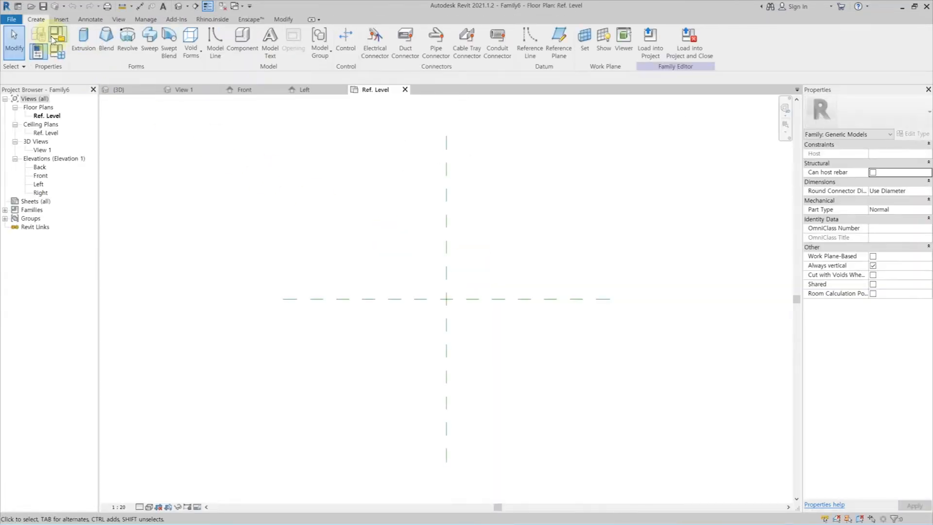
left_click(58, 36)
scroll(471, 244, "down", 8)
left_click(430, 266)
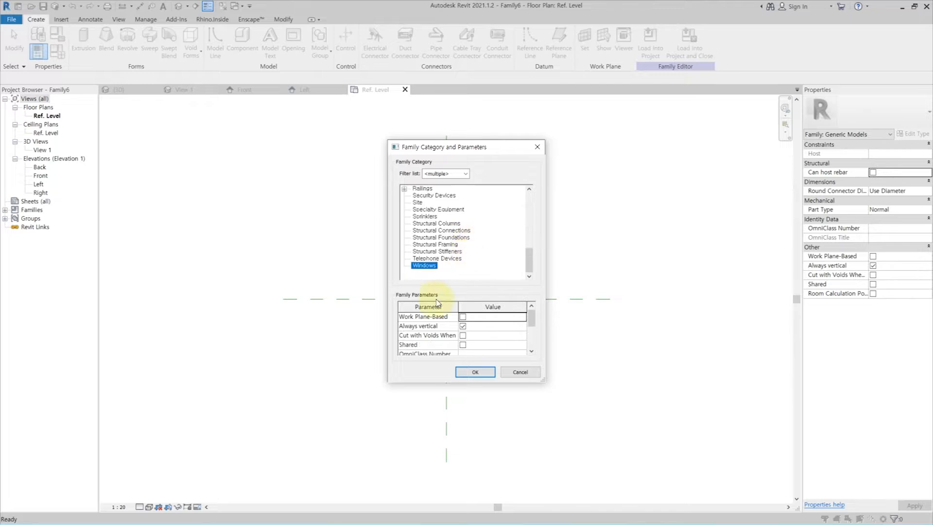
left_click(475, 372)
In the Front elevation, draw a vertical reference plane beside the centre plane and a horizontal one above Ref. Level.
double_click(40, 175)
left_click(559, 44)
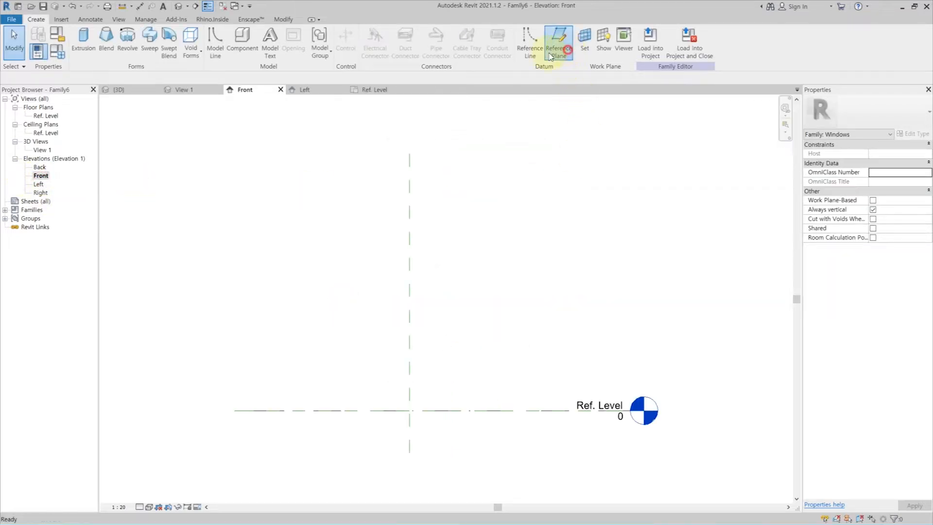
left_click(312, 431)
left_click(310, 189)
left_click(285, 219)
left_click(545, 219)
key("Escape")
key("Escape")
Mirror the vertical side reference plane about the Center (Left/Right) plane.
left_click(309, 240)
key("m")
key("m")
left_click(410, 253)
key("Escape")
Dimension the two side planes and the centre plane in one string and make the segments equal.
key("d")
key("i")
left_click(313, 272)
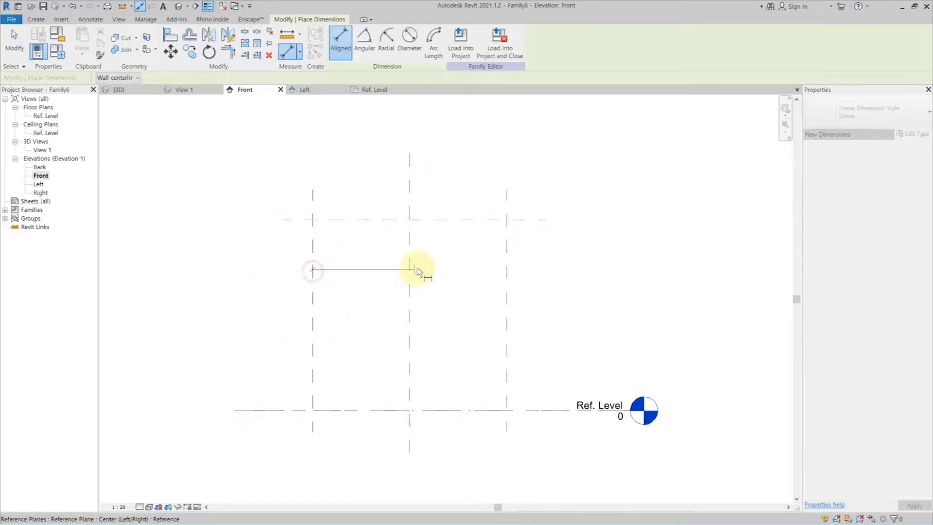
left_click(507, 276)
left_click(399, 170)
left_click(409, 142)
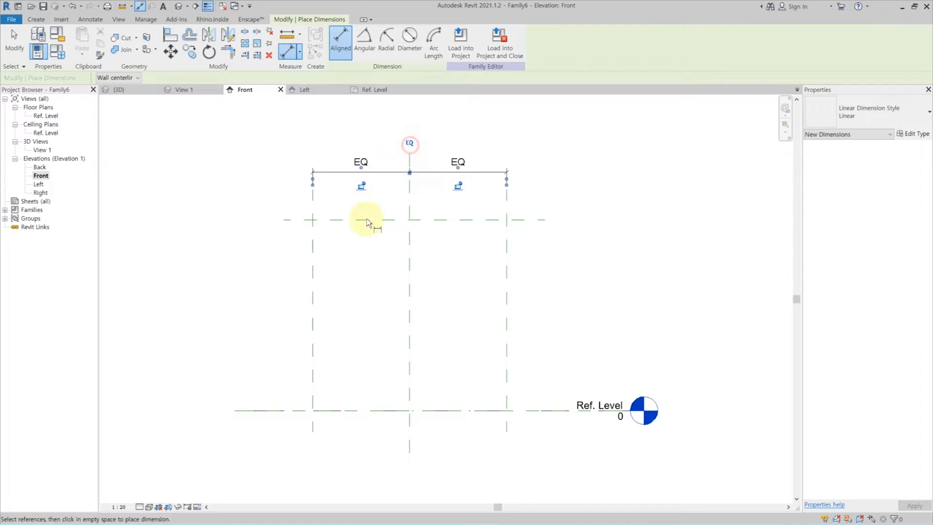
Dimension the overall width between the side planes and the height from Ref. Level to the upper plane.
left_click(312, 265)
left_click(508, 271)
left_click(471, 140)
left_click(443, 219)
left_click(445, 411)
left_click(253, 358)
key("Escape")
key("Escape")
Label the vertical dimension with the Height parameter and the overall horizontal dimension with the Width parameter.
left_click(254, 271)
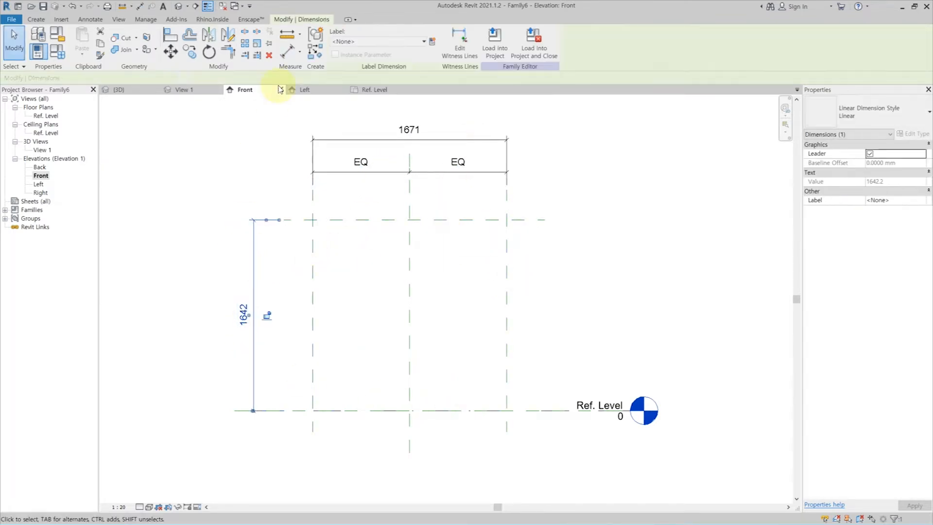
left_click(365, 42)
left_click(351, 87)
left_click(370, 140)
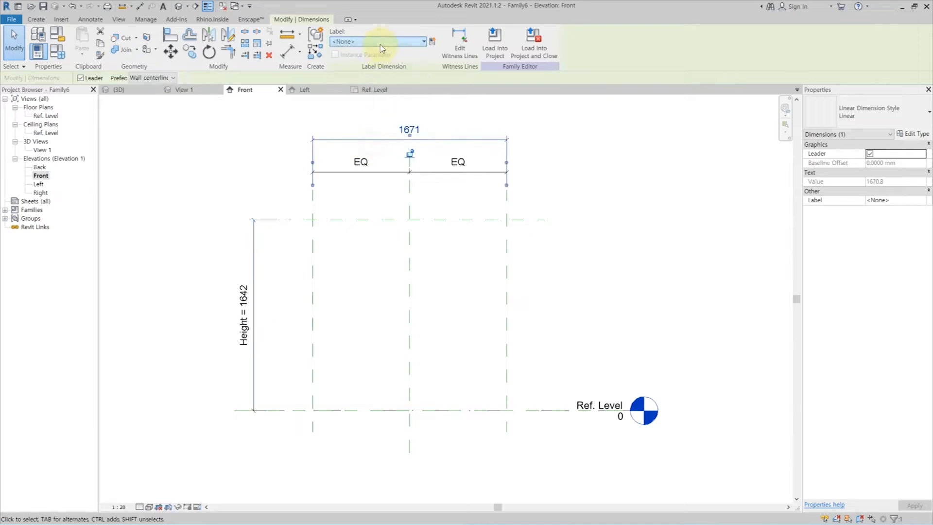
left_click(368, 42)
left_click(360, 122)
left_click(251, 160)
In the Ref. Level floor plan, draw two horizontal reference planes, one on each side of the front/back centre plane.
double_click(51, 116)
left_click(36, 20)
left_click(558, 42)
left_click(594, 286)
left_click(215, 286)
left_click(606, 315)
left_click(249, 315)
key("Escape")
key("Escape")
Dimension the two new horizontal planes with the centre plane and set the segments equal.
left_click(299, 315)
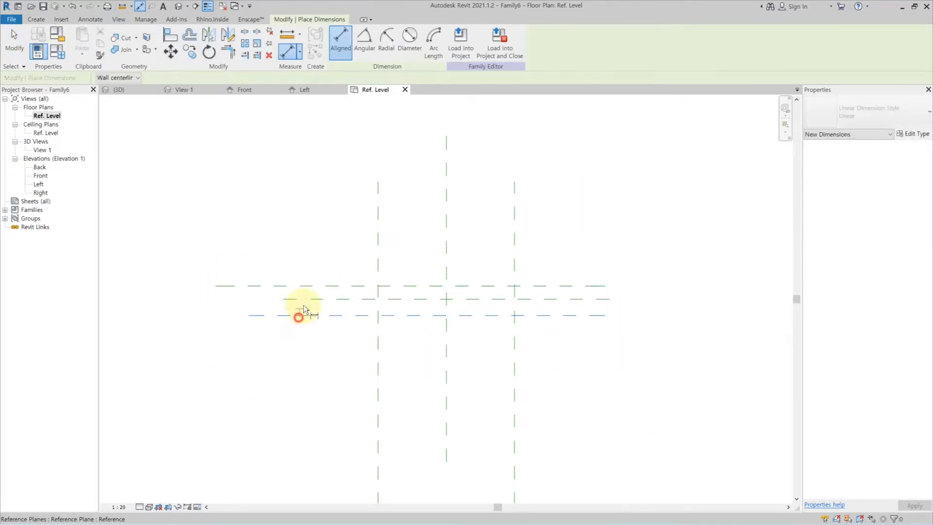
left_click(307, 299)
left_click(312, 285)
left_click(244, 253)
left_click(223, 302)
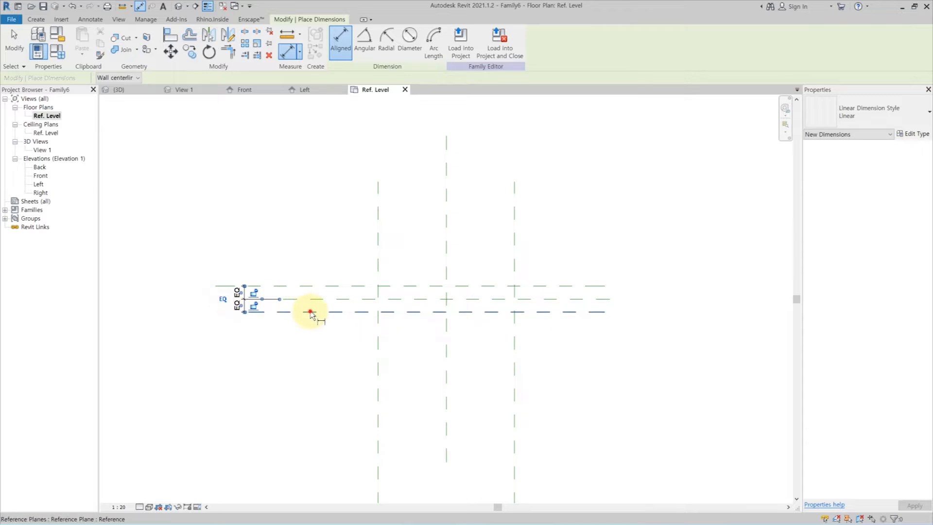
Dimension the distance between the two new horizontal planes and label it with a new type parameter named _InnerFrameWidth.
left_click(311, 312)
left_click(319, 286)
left_click(226, 269)
key("Escape")
key("Escape")
left_click(227, 295)
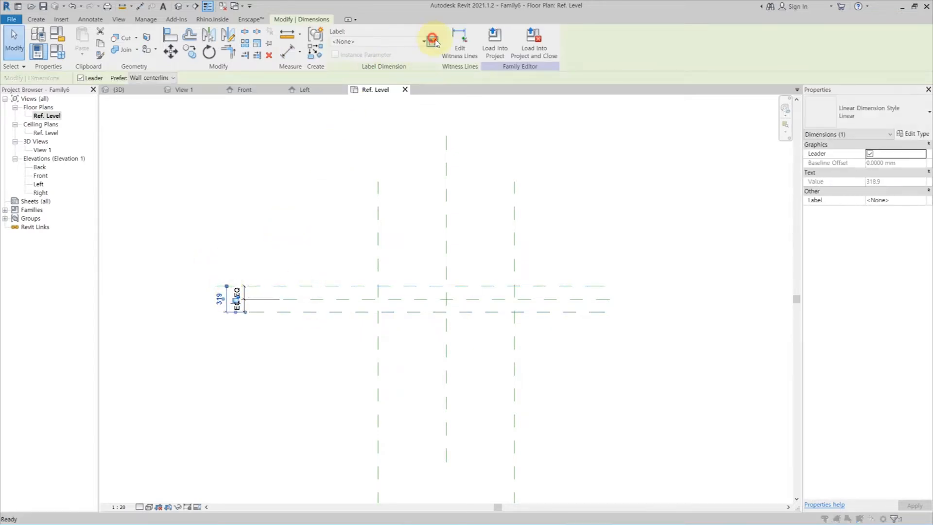
left_click(432, 42)
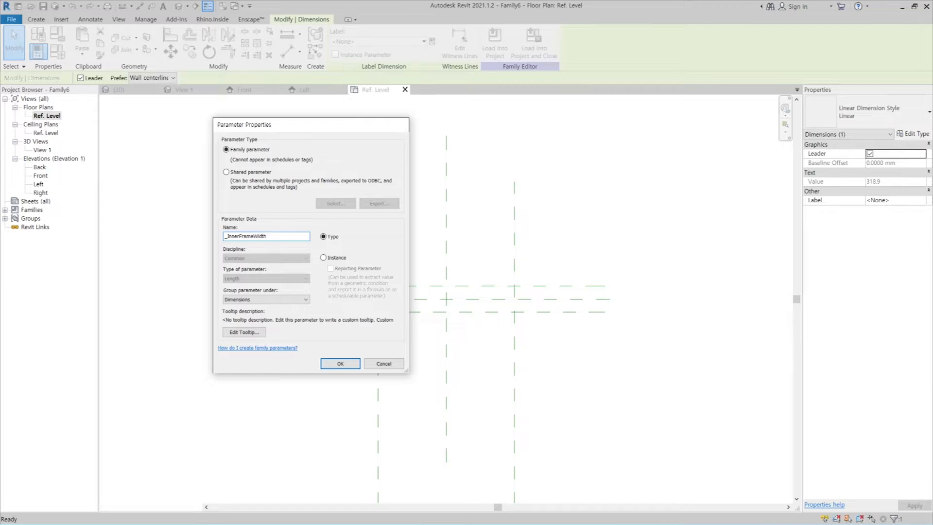
key("Return")
In the family types, set _InnerFrameWidth to 80 and Width to 600 and apply the values.
left_click(38, 51)
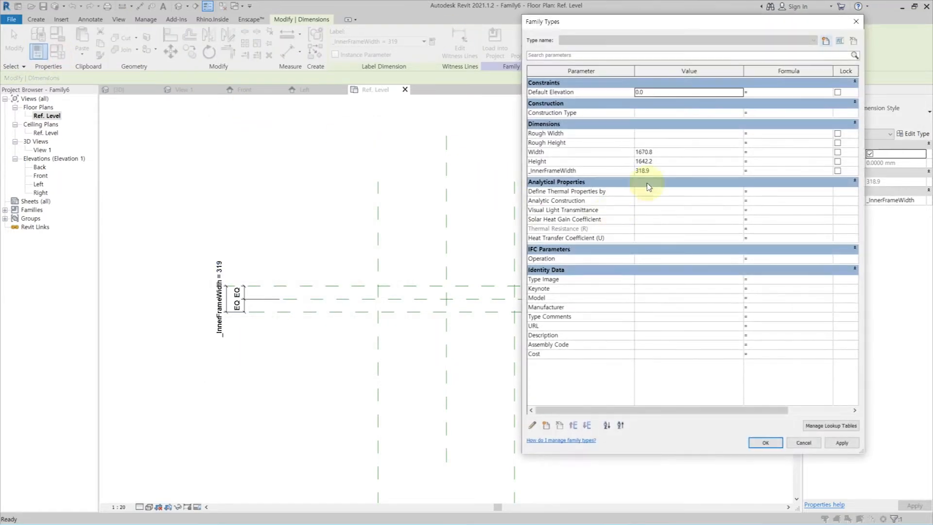
left_click(682, 171)
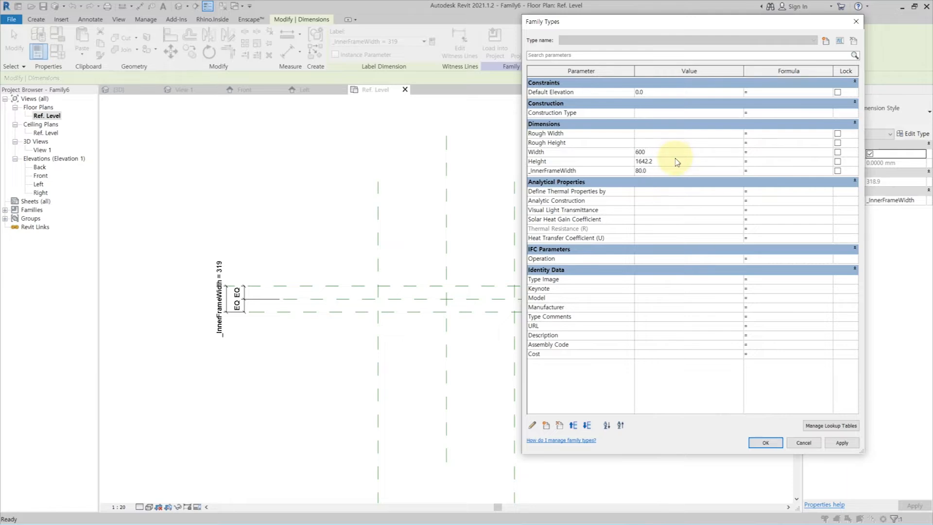
left_click(842, 443)
left_click(779, 443)
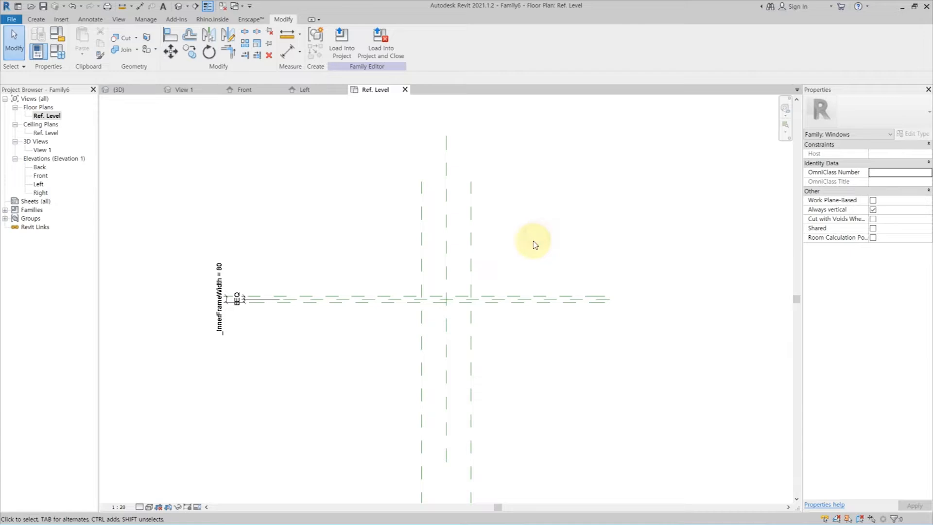
In the Left elevation, draw a reference line about 1120 mm long, sloping down about 53° from the Height and frame-side planes' intersection.
left_click(39, 183)
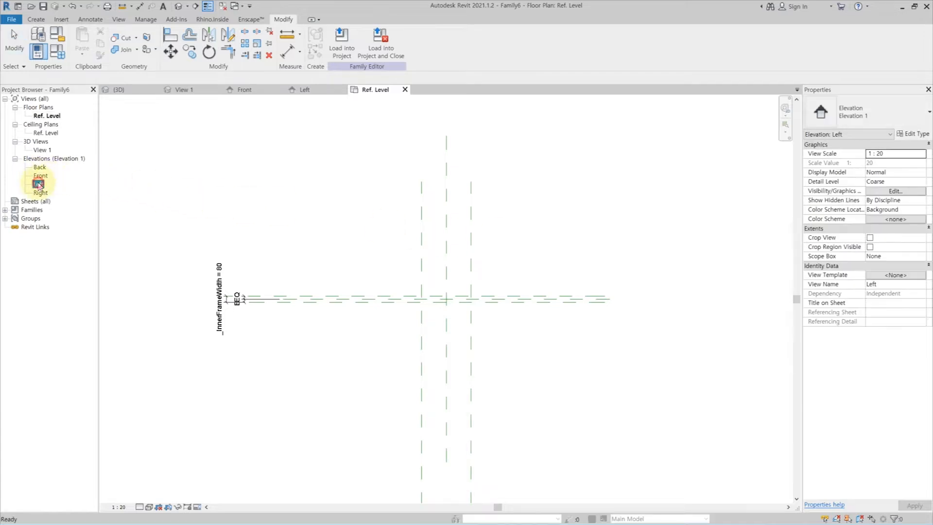
double_click(39, 183)
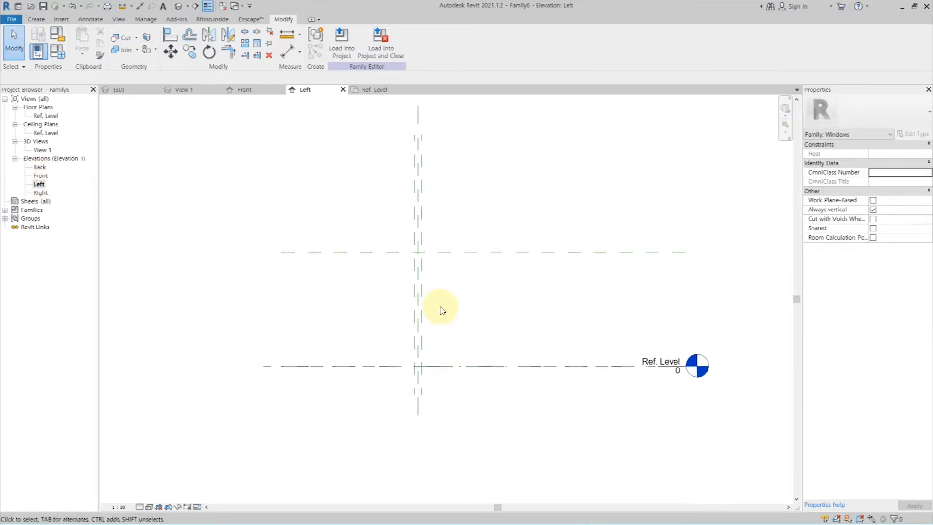
left_click(36, 19)
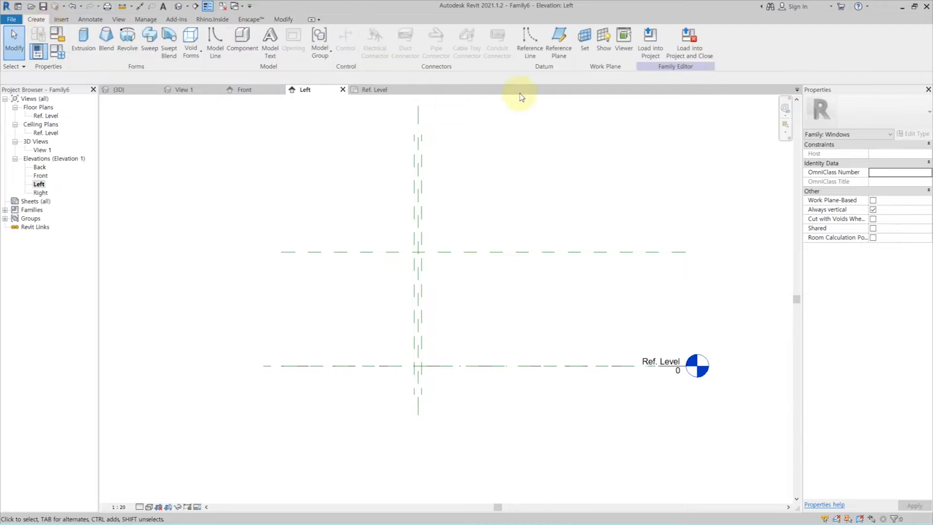
left_click(539, 61)
left_click(419, 252)
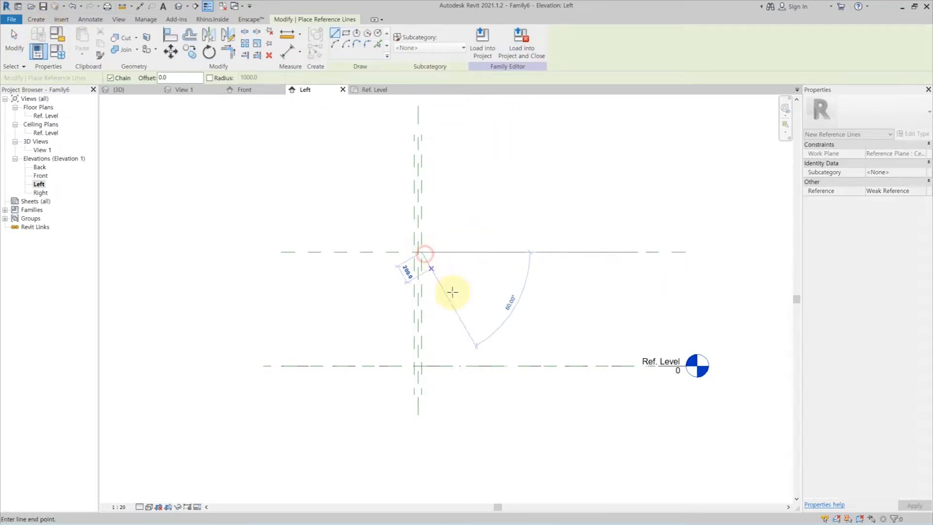
left_click(485, 337)
key("Escape")
key("Escape")
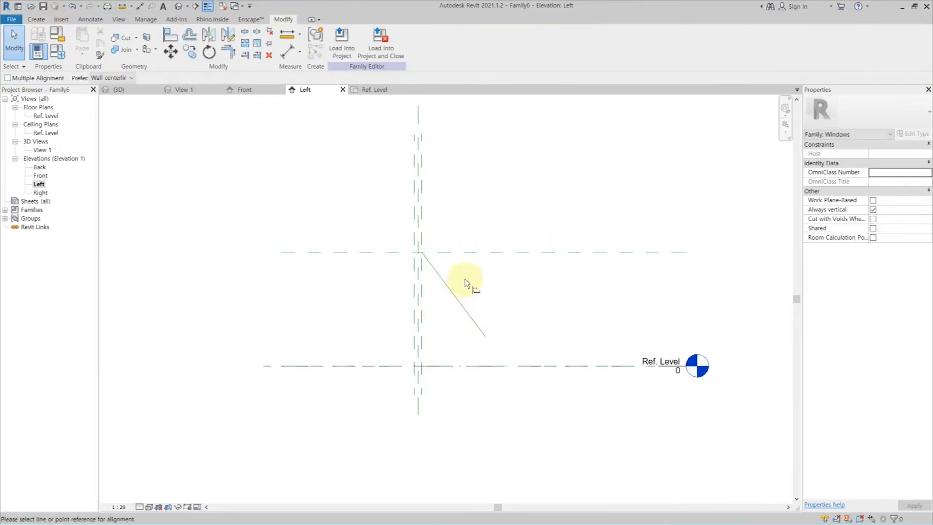
scroll(391, 235, "up", 3)
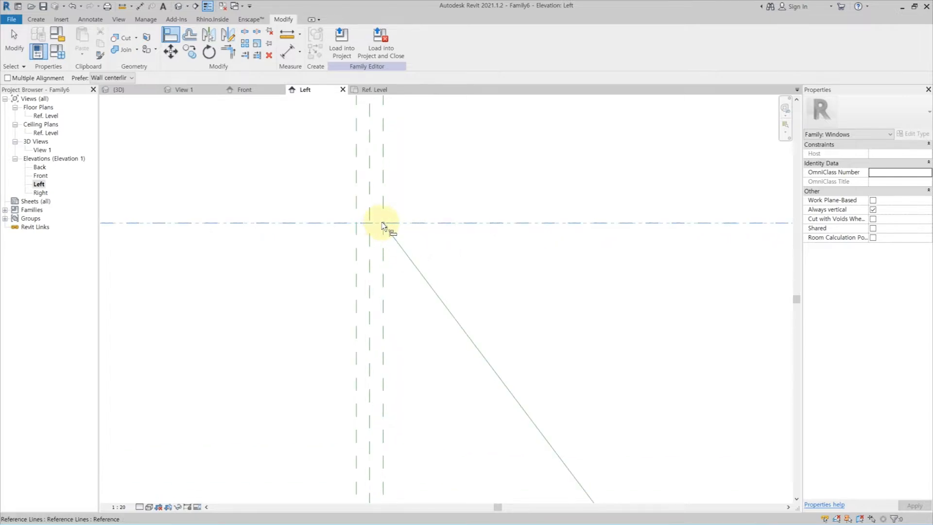
key("Escape")
scroll(398, 239, "down", 3)
Start an extrusion with the sloped reference line's plane as work plane and sketch a rectangle around the line in View 1.
left_click(37, 20)
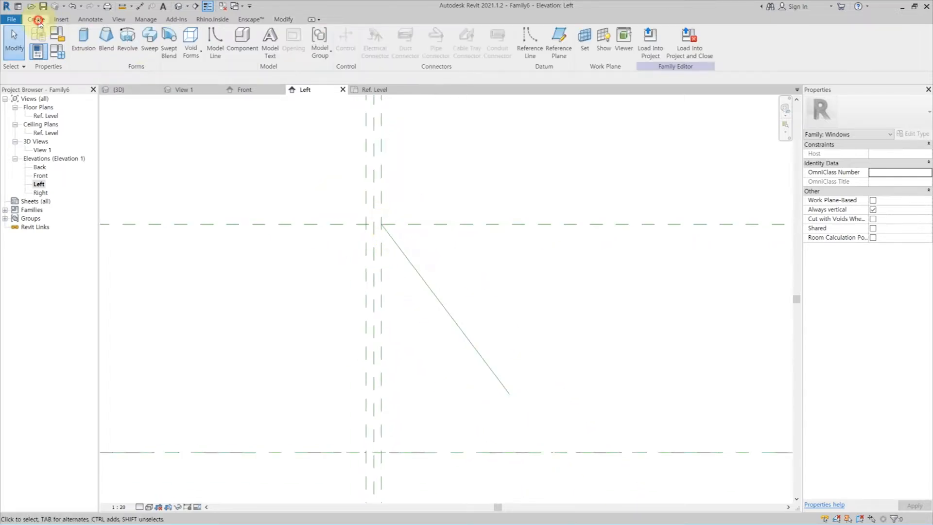
left_click(79, 42)
left_click(423, 42)
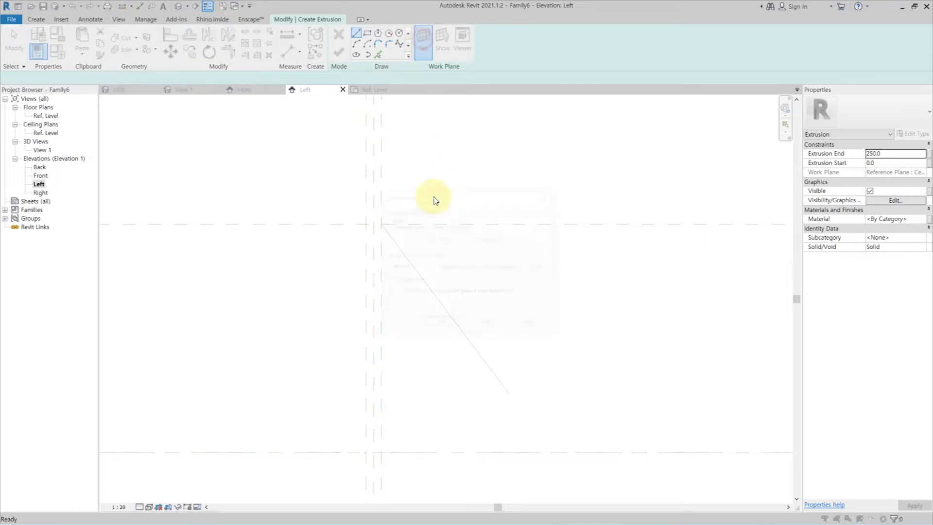
left_click(440, 323)
left_click(443, 306)
left_click(470, 318)
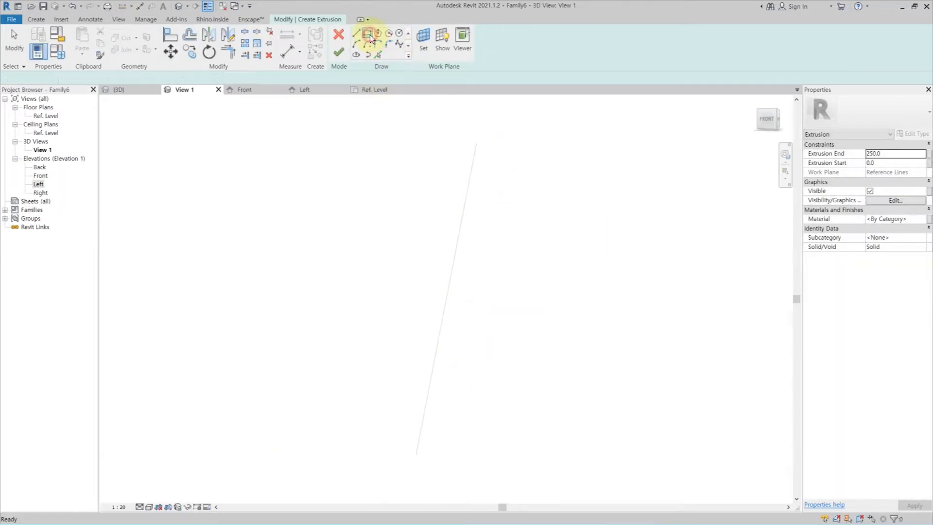
left_click(398, 407)
left_click(507, 237)
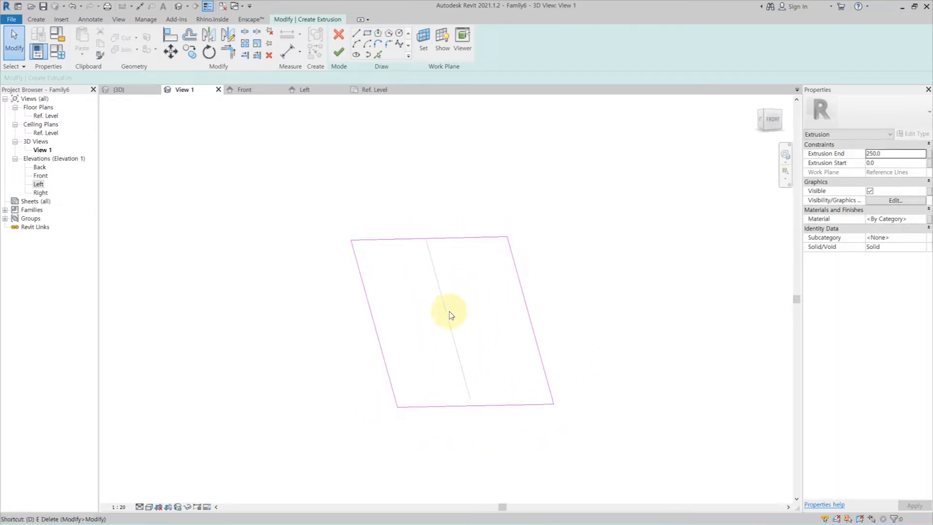
Dimension the rectangle's two long edges and the reference line in one string and make the segments equal.
key("d")
key("i")
left_click(379, 340)
left_click(455, 334)
left_click(530, 311)
left_click(481, 189)
left_click(407, 153)
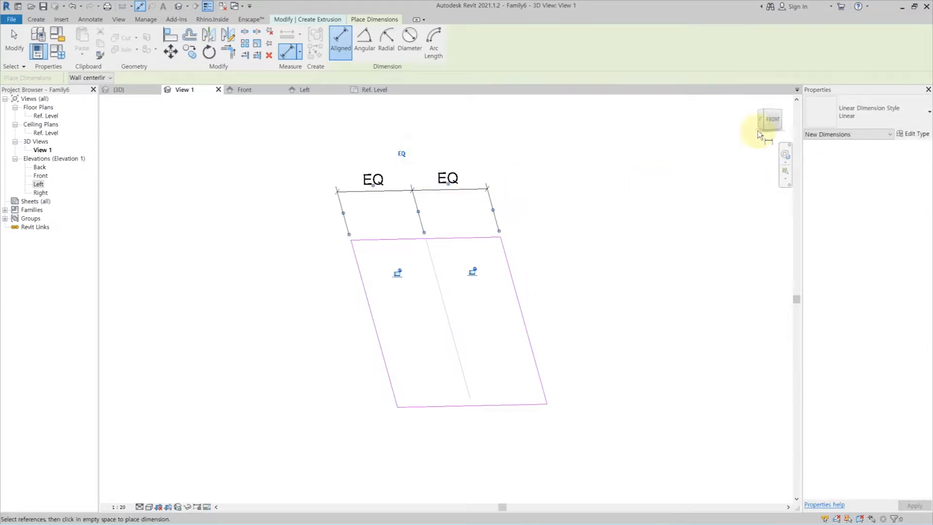
Pull the rectangle's upper edge away from the reference line's end and try to align and lock it there.
middle_click_drag(690, 150, 751, 151, "shift")
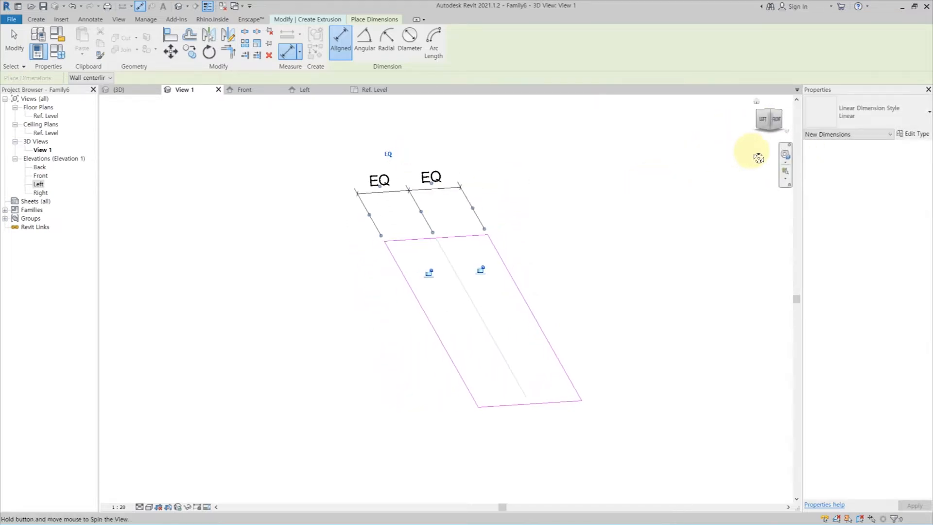
left_click(762, 120)
mouse_move(577, 361)
middle_mouse_down("shift")
mouse_move(542, 381)
mouse_move(531, 371)
middle_mouse_up("shift")
scroll(469, 302, "up", 3)
key("Escape")
left_click(455, 295)
left_click_drag(455, 295, 462, 313)
key("a")
key("l")
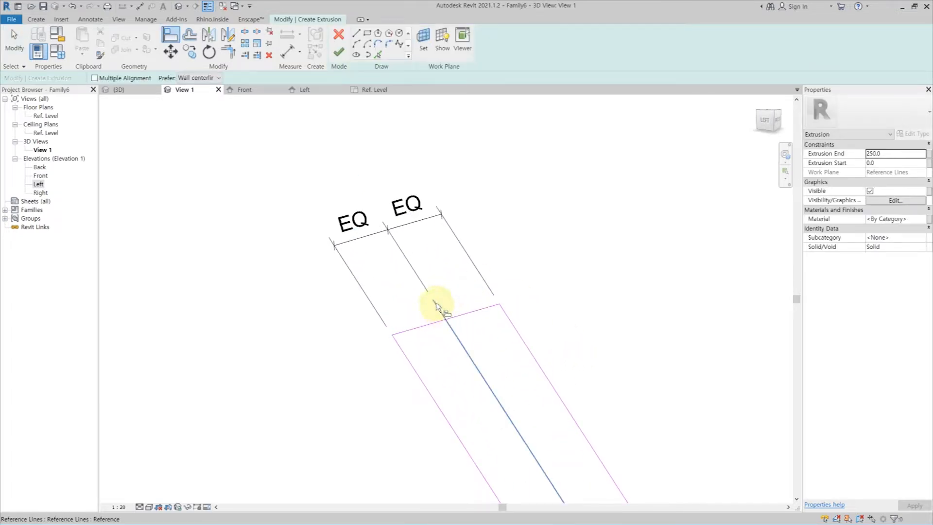
left_click(461, 315)
left_click(439, 314)
Offset the rectangle's upper edge again, align it to the reference line's upper endpoint and lock the alignment.
scroll(446, 305, "down", 2)
scroll(446, 305, "up", 1)
scroll(446, 305, "up", 2)
key("Escape")
key("Escape")
left_click_drag(446, 298, 454, 313)
key("a")
key("l")
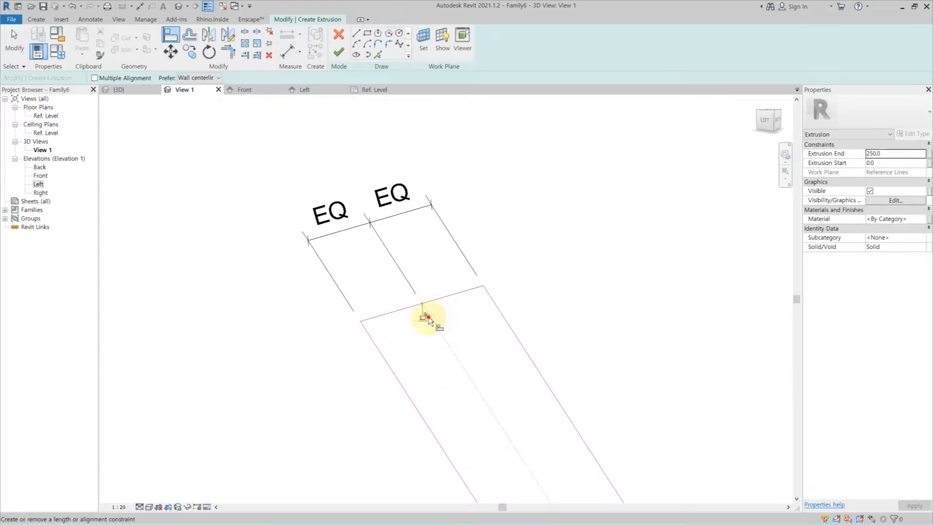
Sketch a smaller rectangle inside the outer profile and finish the frame extrusion at 250 mm depth.
left_click(367, 33)
scroll(384, 273, "down", 1)
left_click(382, 311)
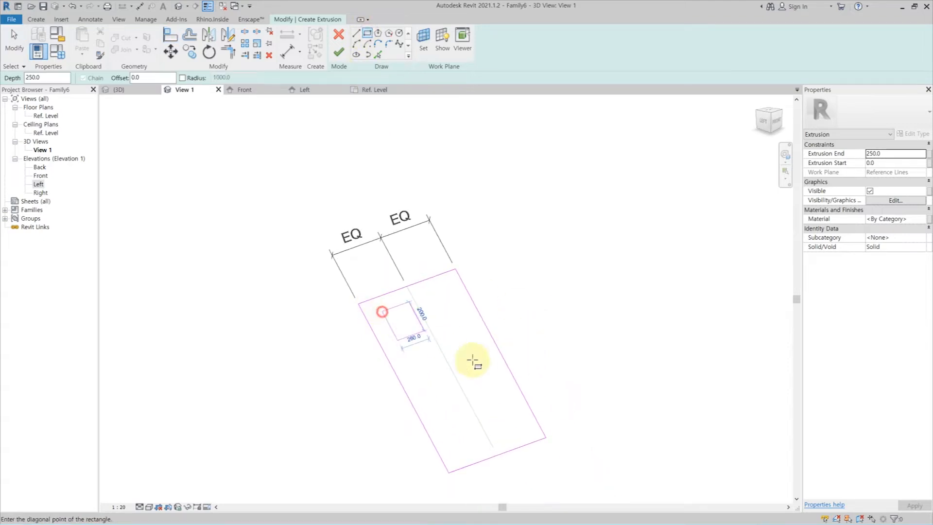
left_click(513, 421)
left_click(338, 51)
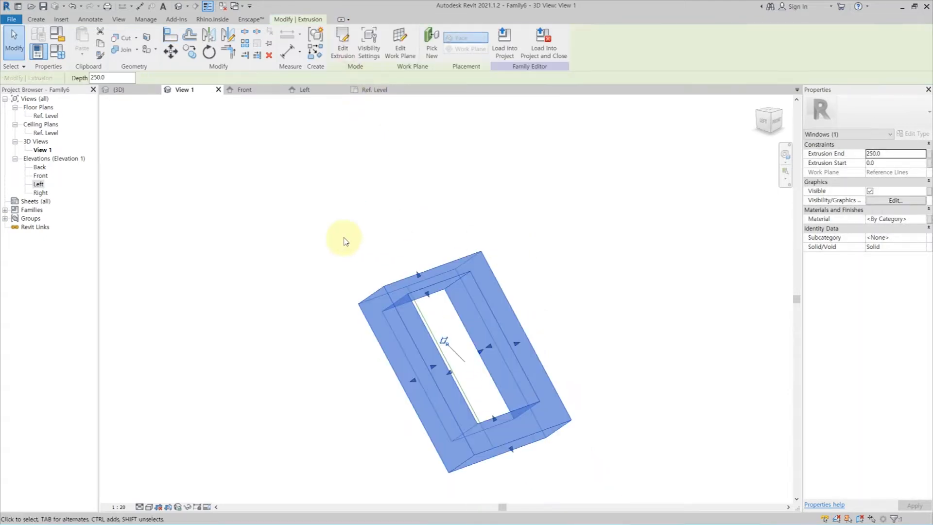
In the Left elevation, drag the reference line's ends until it is about 1721 mm long and slopes about 38° from the plane intersection.
double_click(38, 185)
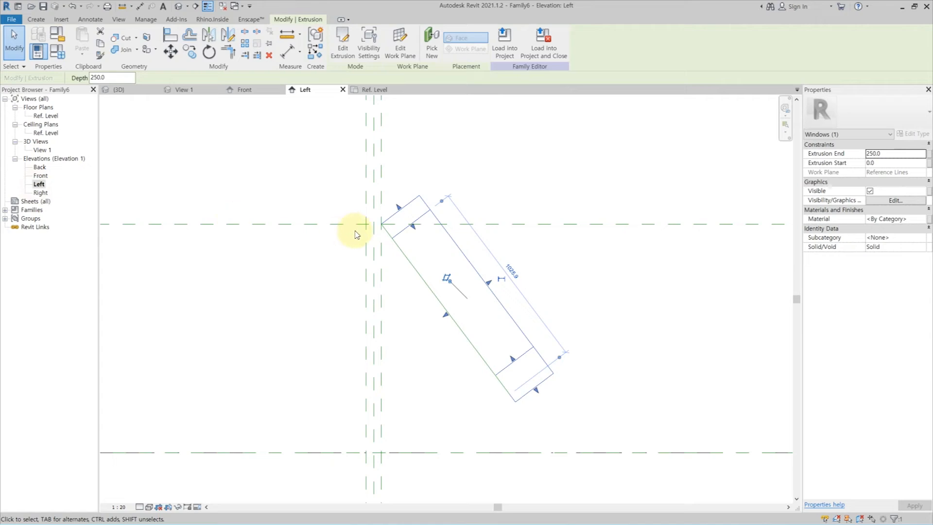
key("Escape")
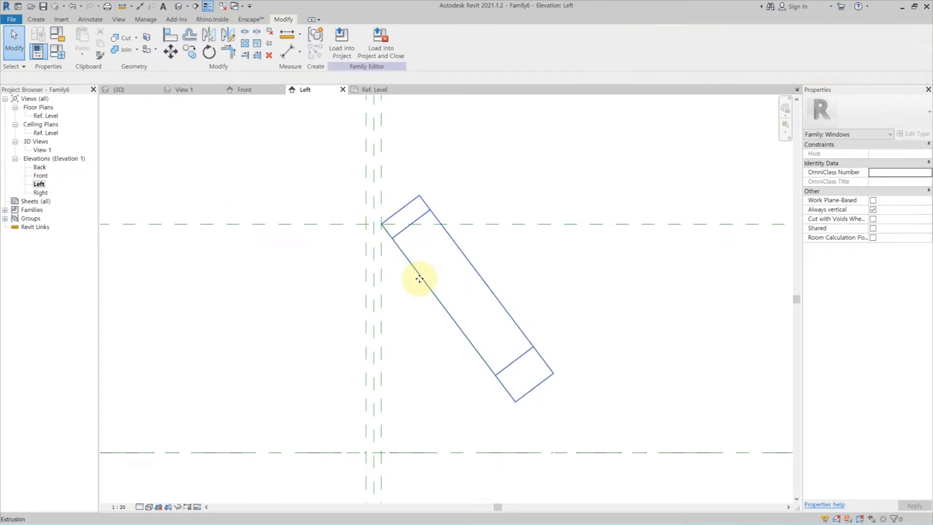
left_click(479, 357)
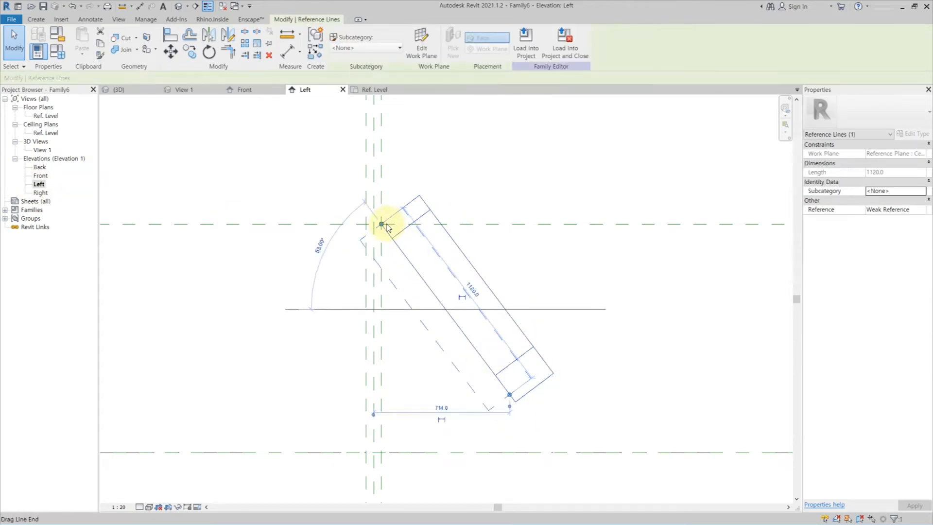
left_click_drag(384, 224, 368, 211)
scroll(431, 270, "up", 2)
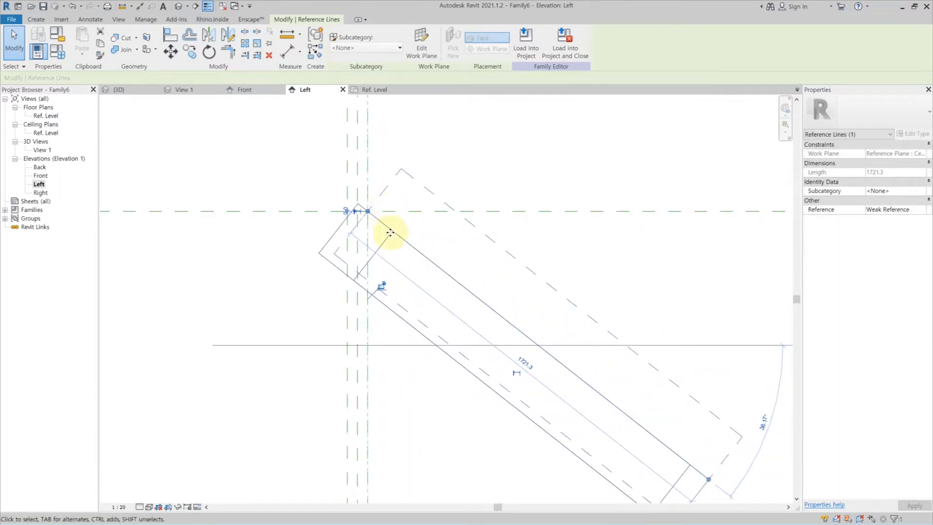
key("a")
key("l")
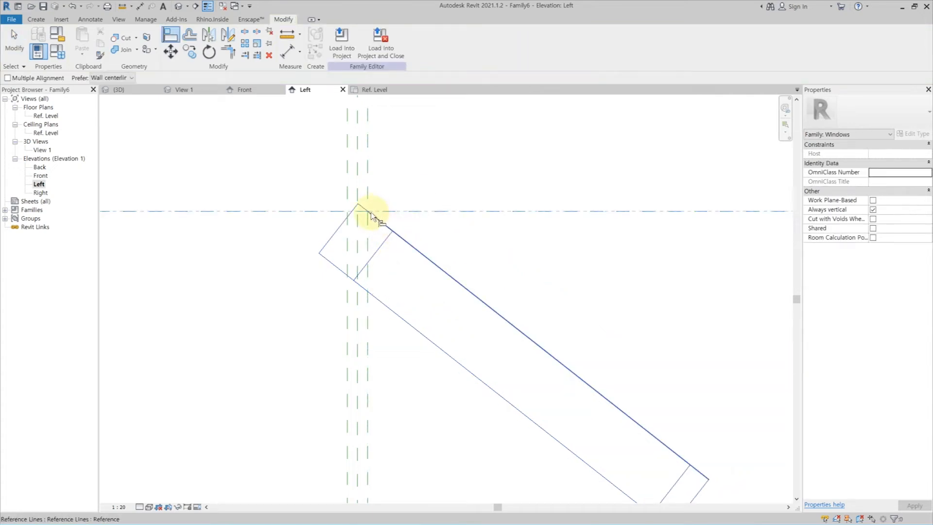
left_click(369, 182)
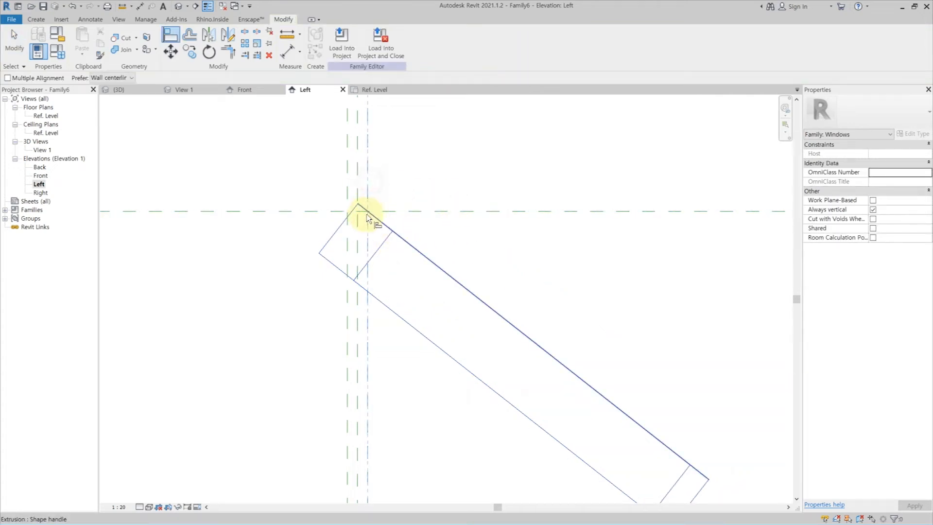
key("Escape")
key("Escape")
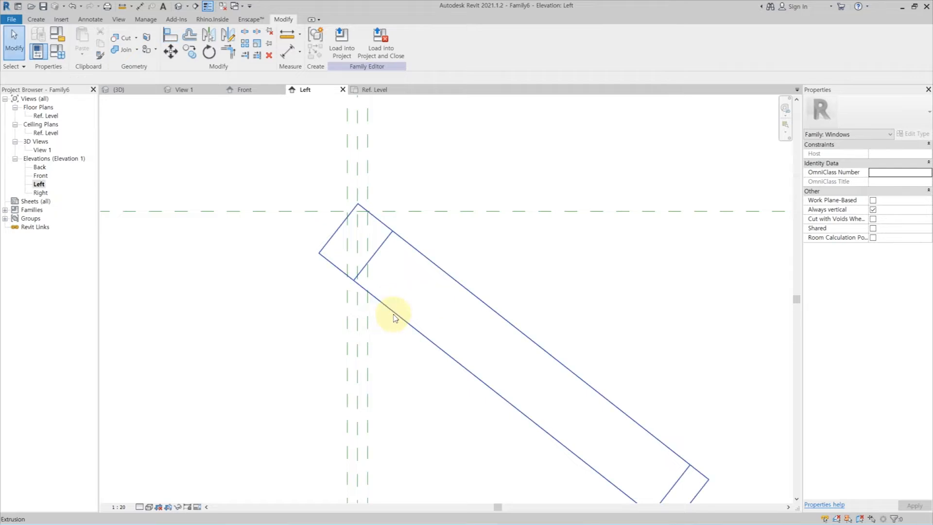
Edit the frame extrusion's sketch in 3D View 1 and align and lock the outer rectangle's upper edge to the reference line's endpoint.
left_click(395, 314)
left_click(346, 45)
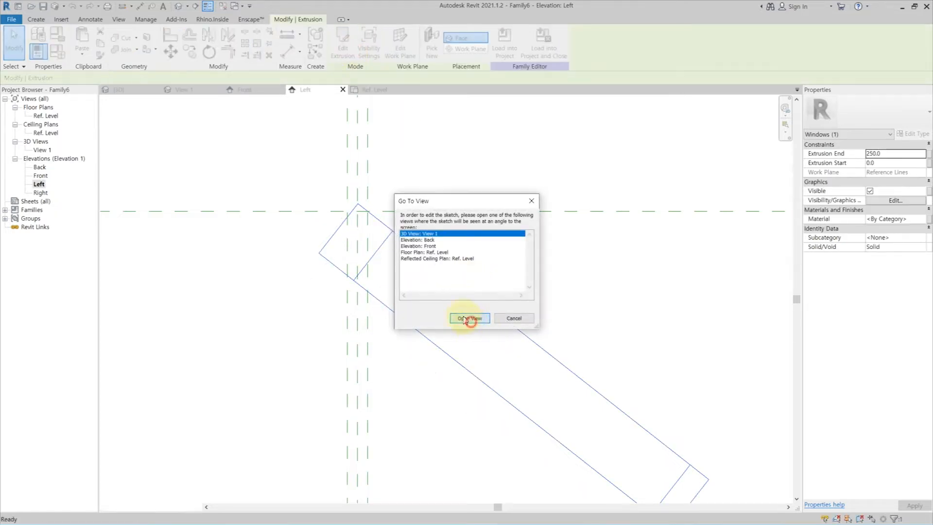
left_click(470, 318)
mouse_move(462, 317)
middle_mouse_down("shift")
mouse_move(483, 302)
mouse_move(546, 333)
mouse_move(431, 324)
middle_mouse_up("shift")
scroll(431, 325, "up", 3)
key("a")
key("l")
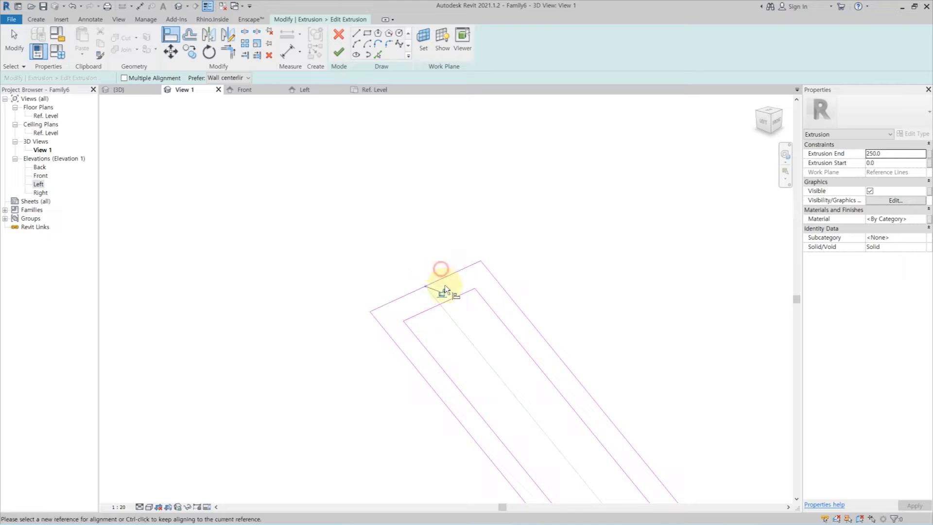
scroll(462, 291, "down", 2)
key("Escape")
key("Escape")
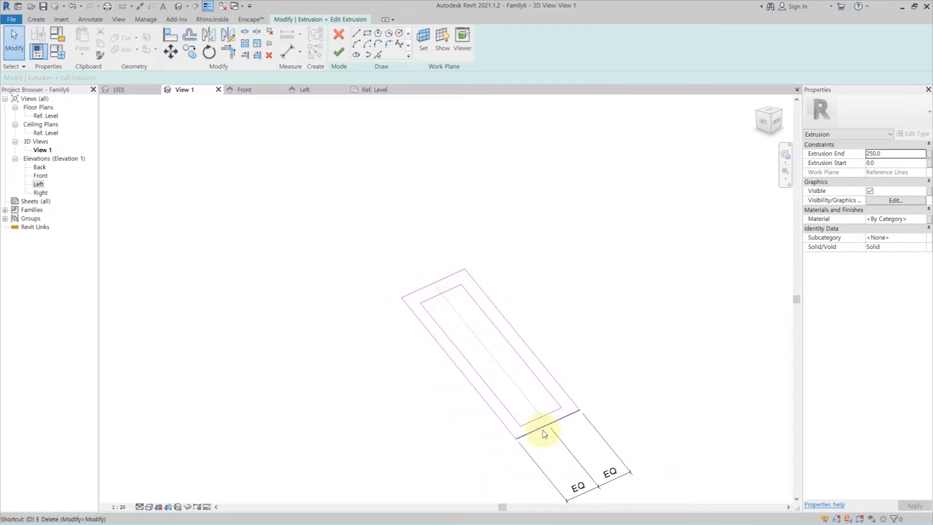
Dimension the overall width of the outer rectangle beyond the existing EQ dimension at its lower end.
key("d")
key("i")
mouse_move(625, 468)
middle_mouse_down("shift")
mouse_move(567, 380)
mouse_move(533, 281)
middle_mouse_up("shift")
left_click(592, 390)
key("Escape")
key("Escape")
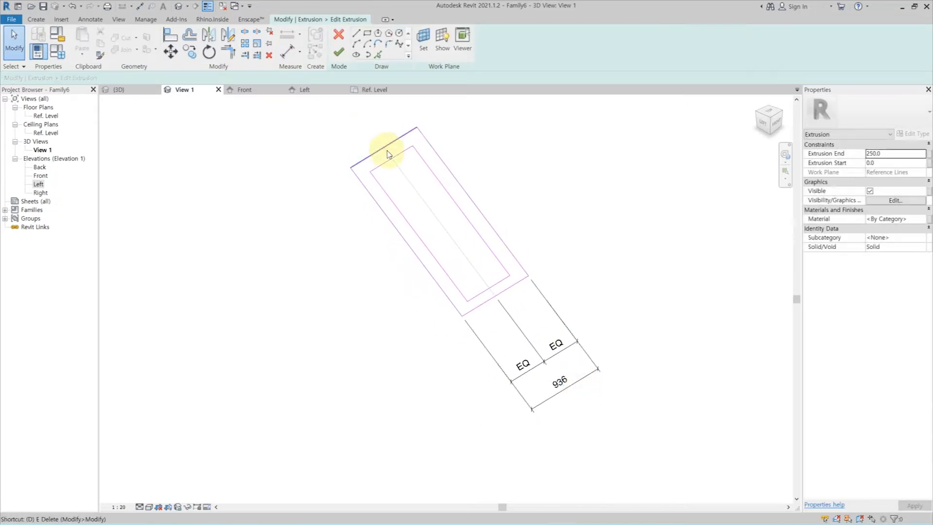
Dimension the outer rectangle's length between its upper and lower edges.
key("i")
left_click(406, 138)
left_click(513, 285)
left_click(536, 240)
key("Escape")
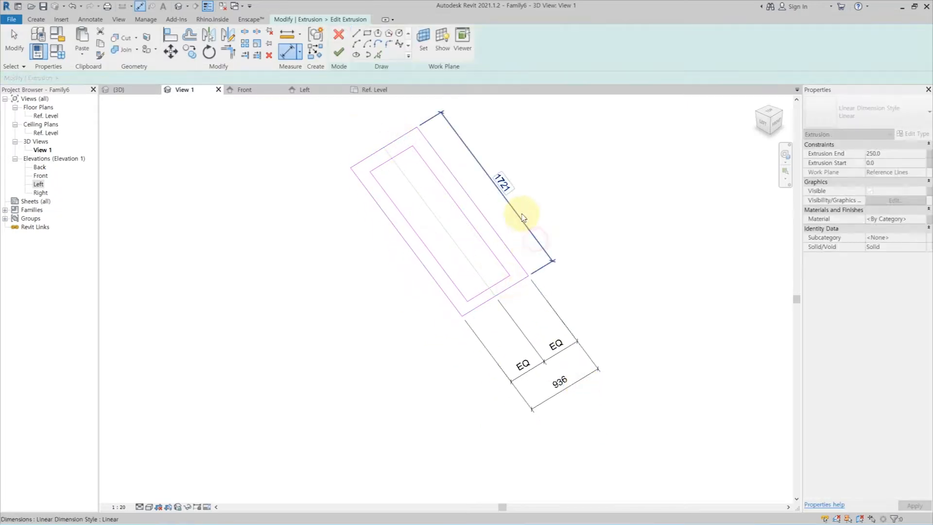
Try to label the outer rectangle's length dimension with the Height parameter.
left_click(523, 218)
left_click(362, 42)
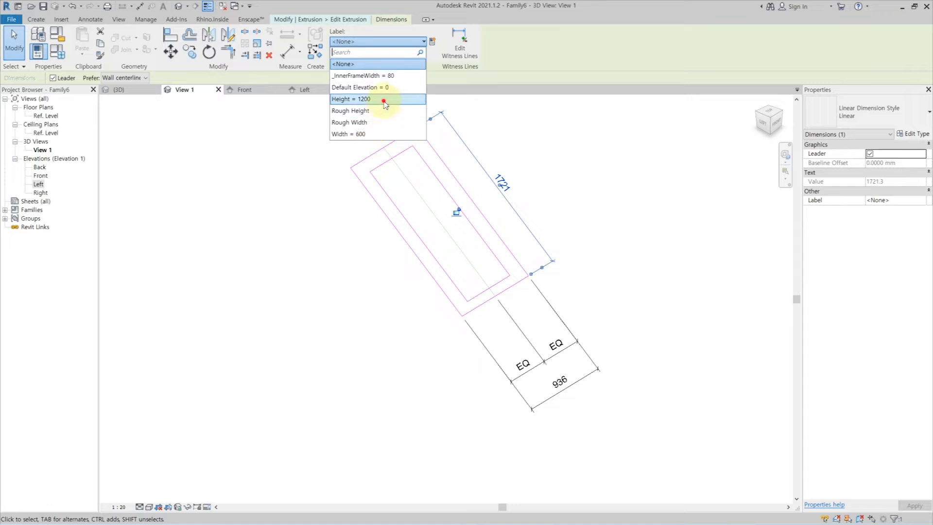
left_click(383, 101)
left_click(583, 380)
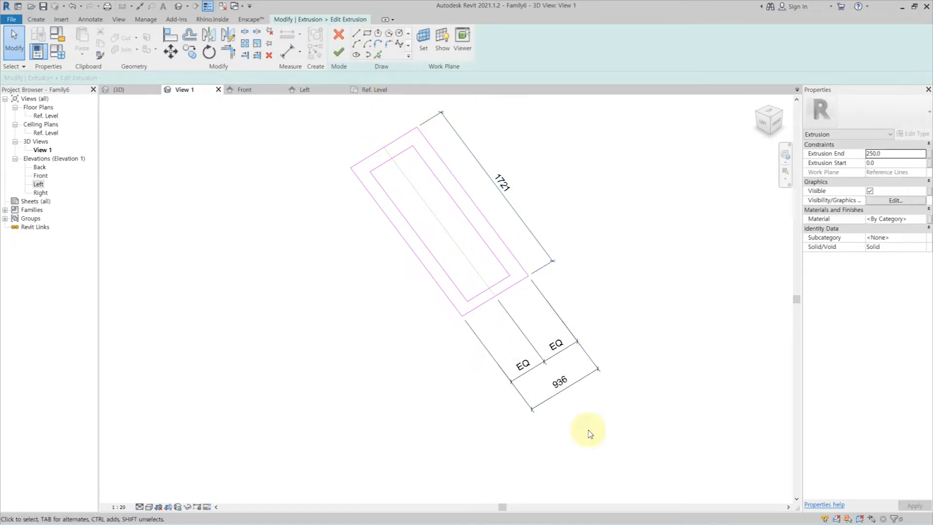
Label the outer rectangle's overall width dimension with the Width parameter and its length dimension with Height.
left_click(581, 381)
left_click(377, 42)
type("w")
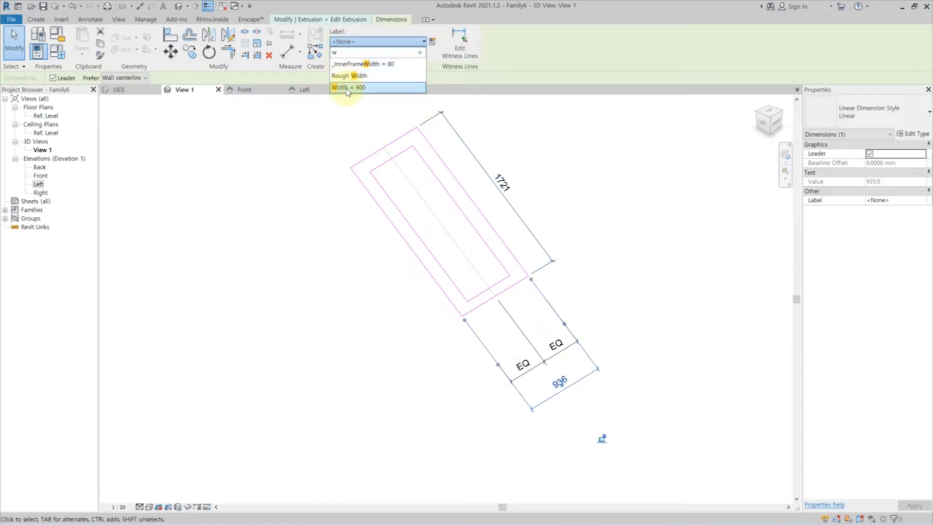
left_click(348, 88)
left_click(484, 183)
left_click(389, 42)
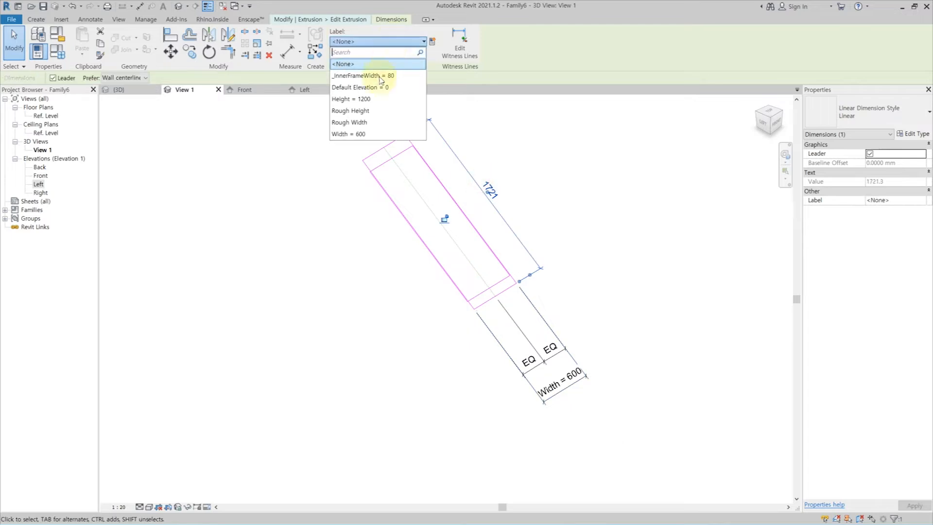
left_click(384, 99)
left_click(589, 211)
Delete the old inner rectangle from the frame sketch.
scroll(502, 344, "up", 2)
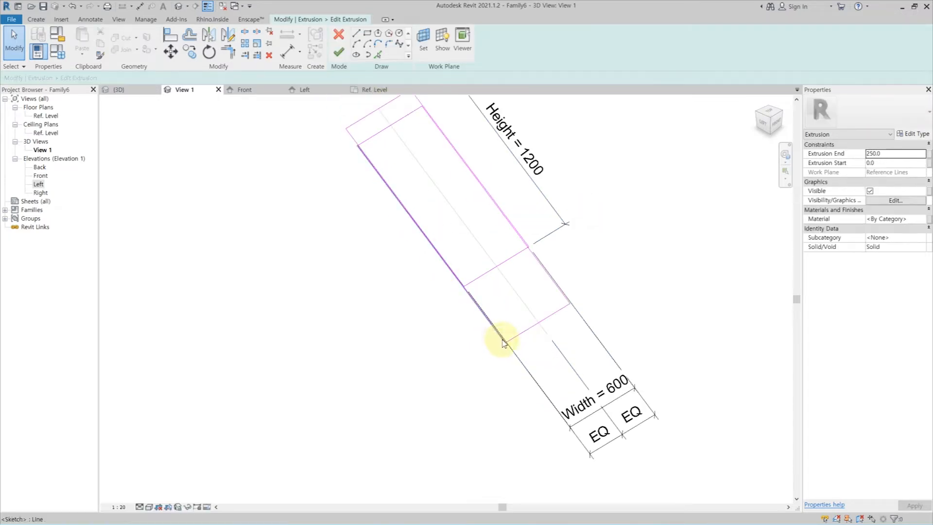
left_click(539, 325)
left_click_drag(541, 324, 490, 242)
key("Delete")
middle_click_drag(438, 188, 435, 237)
Sketch a new rectangle about 1040 mm long inside the outer frame rectangle.
left_click(367, 33)
scroll(399, 211, "up", 2)
left_click(343, 162)
left_click(566, 329)
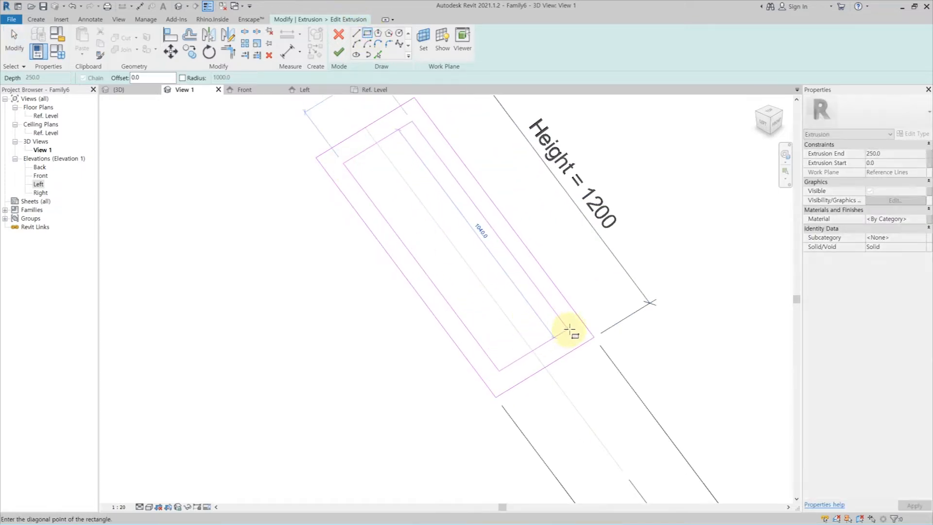
Dimension the gap between the inner and outer rectangles on all four sides of the frame.
key("d")
key("i")
left_click(567, 362)
left_click(559, 338)
scroll(559, 338, "down", 2)
left_click(698, 254)
left_click(431, 173)
left_click(544, 119)
left_click(474, 206)
left_click(486, 202)
left_click(410, 118)
left_click(402, 216)
left_click(391, 222)
left_click(322, 144)
key("Escape")
key("Escape")
Label the four gap dimensions together with a new type parameter named _InnerFrameThk.
left_click(407, 121)
left_click(336, 136, "ctrl")
left_click_drag(562, 151, 540, 112, "ctrl")
left_click_drag(739, 306, 685, 235, "ctrl")
scroll(545, 343, "down", 1)
left_click(376, 45)
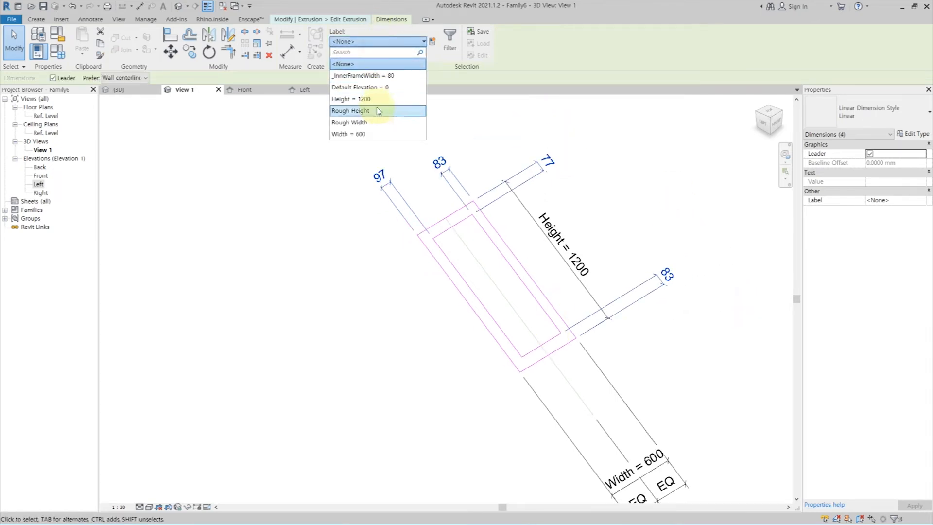
left_click(430, 43)
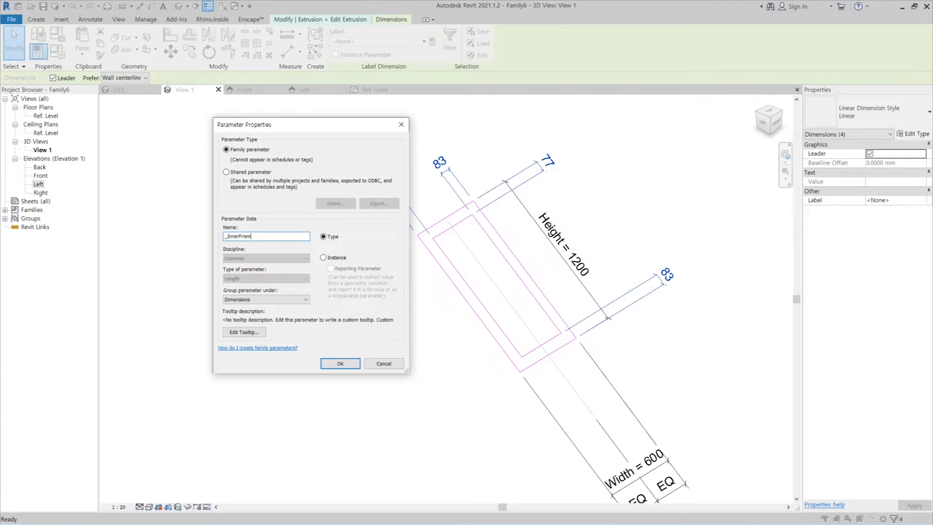
key("Return")
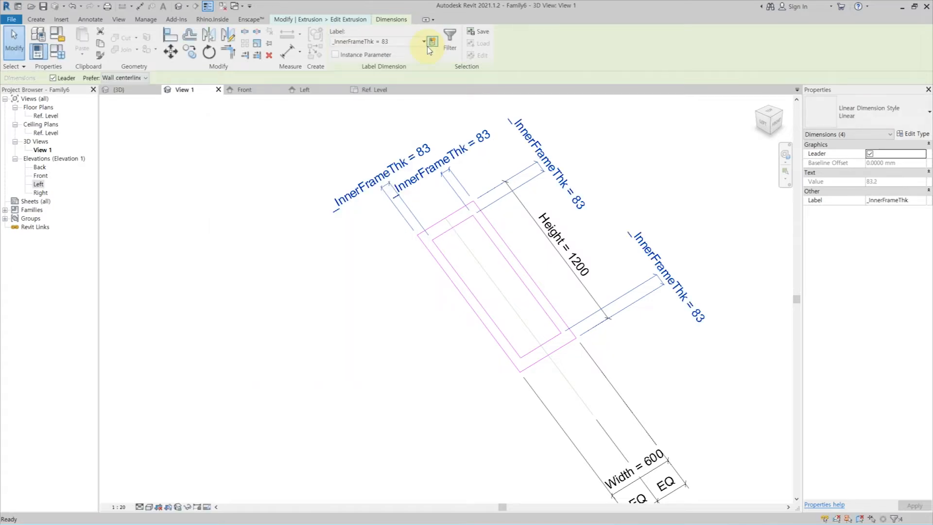
Set _InnerFrameThk to 50 mm in the family types and finish the frame extrusion's sketch.
left_click(57, 53)
left_click(681, 172)
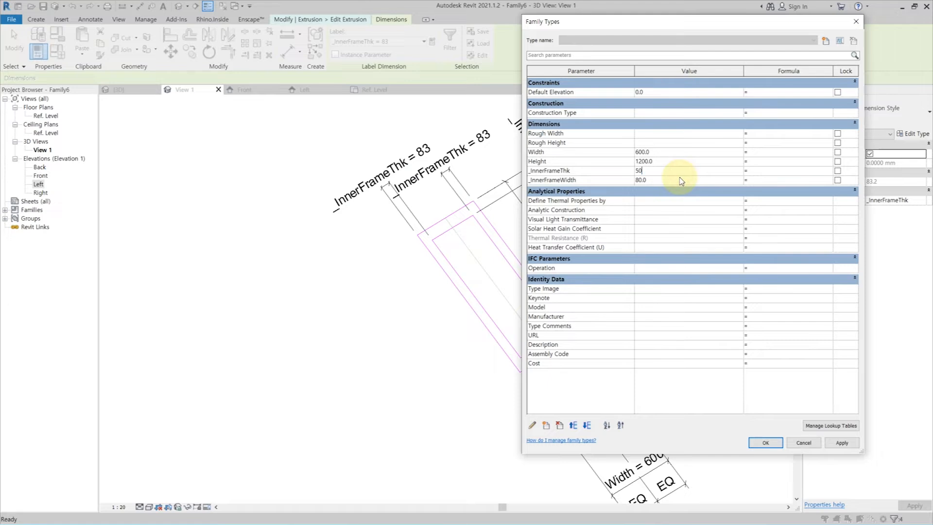
left_click(846, 443)
left_click(753, 444)
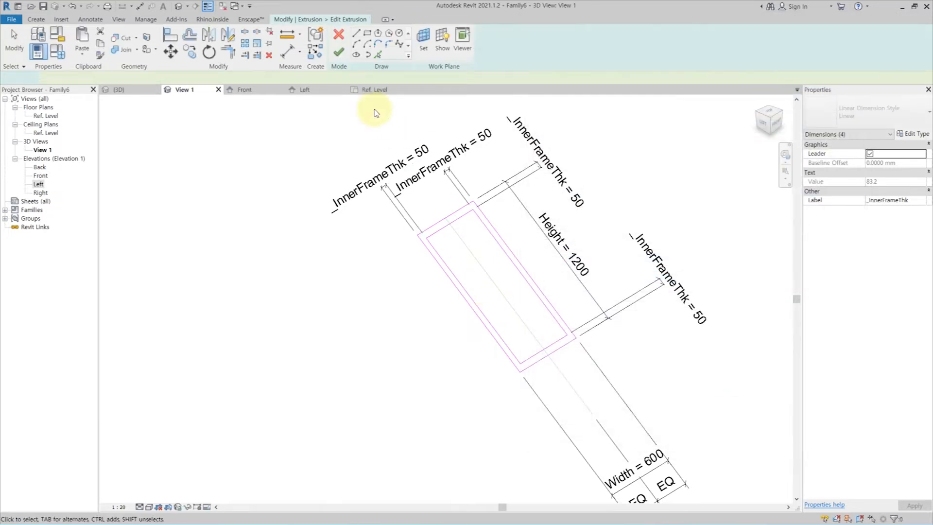
left_click(338, 48)
In the Left elevation, link the frame extrusion's Extrusion End to the _InnerFrameWidth parameter.
double_click(39, 185)
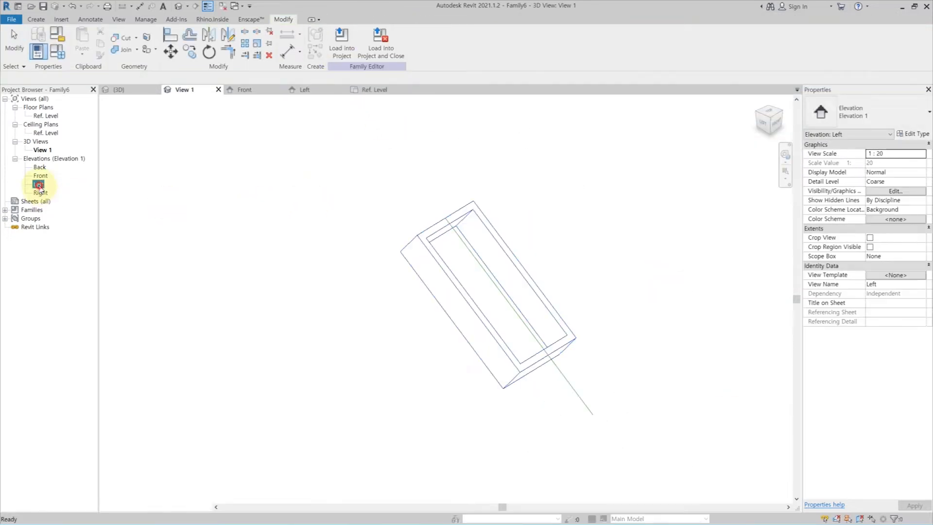
left_click(503, 260)
left_click(452, 277)
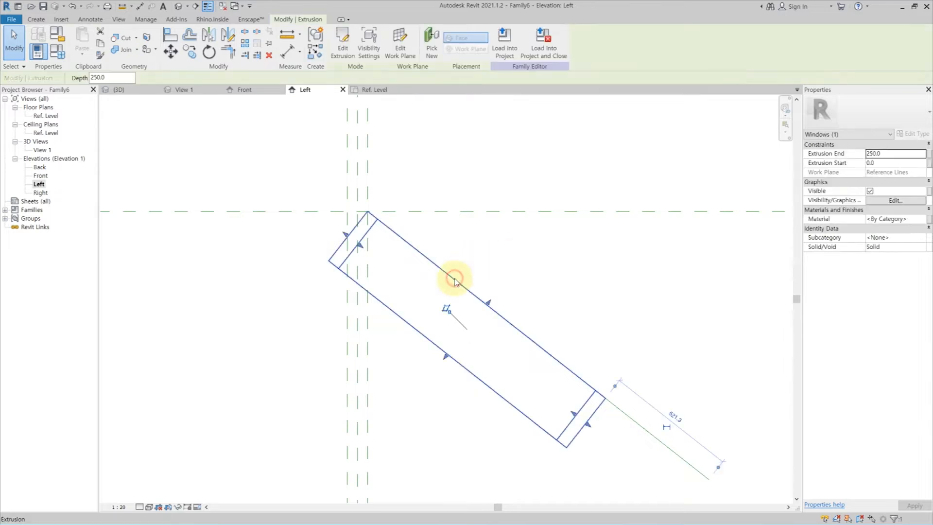
left_click(929, 155)
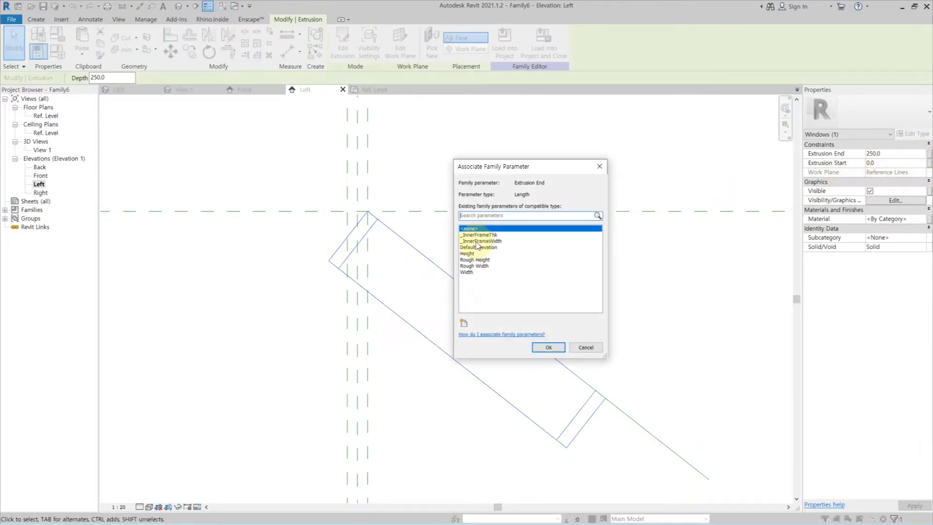
left_click(501, 242)
left_click(548, 347)
left_click(517, 265)
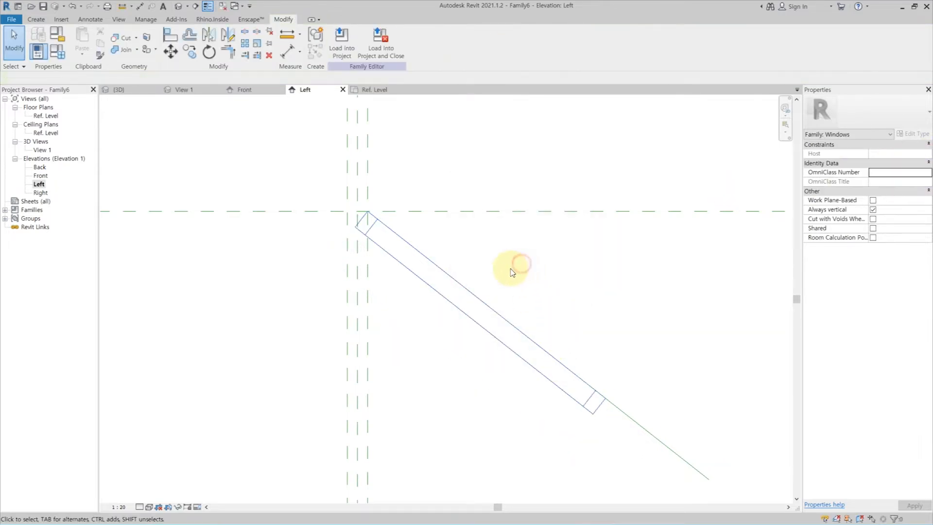
key("i")
key("Escape")
left_click(429, 260)
left_click(417, 275)
key("Escape")
key("Escape")
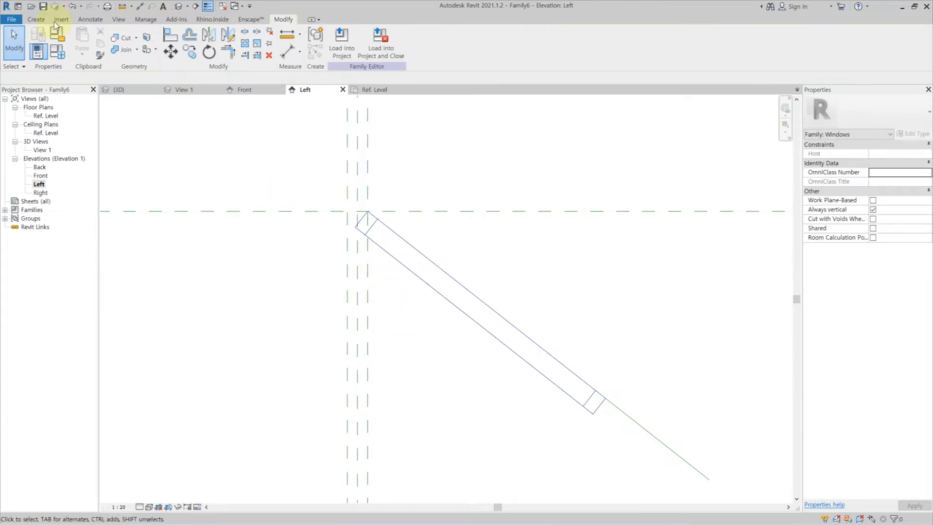
Begin a new extrusion with its work plane picked on the angled reference line and open 3D View 1 for sketching.
left_click(37, 21)
left_click(424, 42)
left_click(419, 283)
left_click(440, 323)
left_click(627, 416)
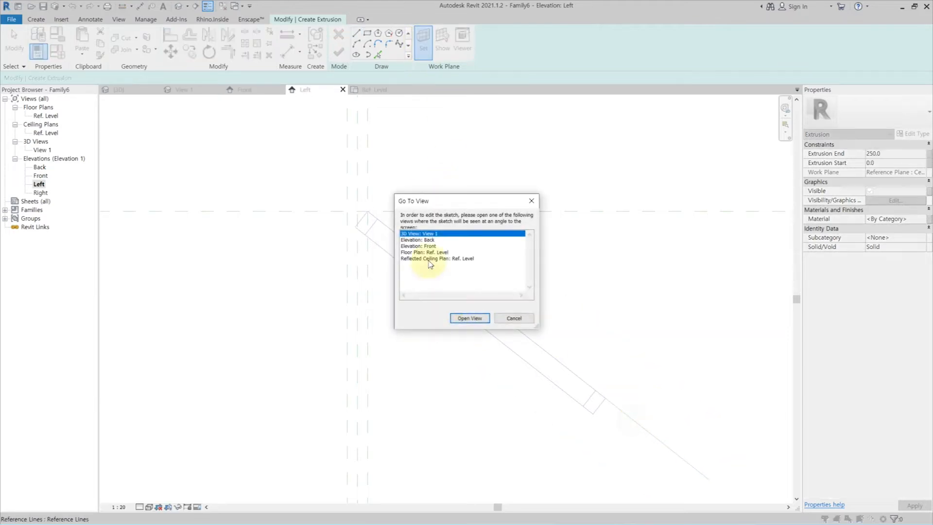
left_click(472, 322)
Sketch a 500 by 1100 mm rectangle over the frame's inner opening, lock its four edges and finish the glass extrusion.
left_click(368, 33)
left_click(404, 224)
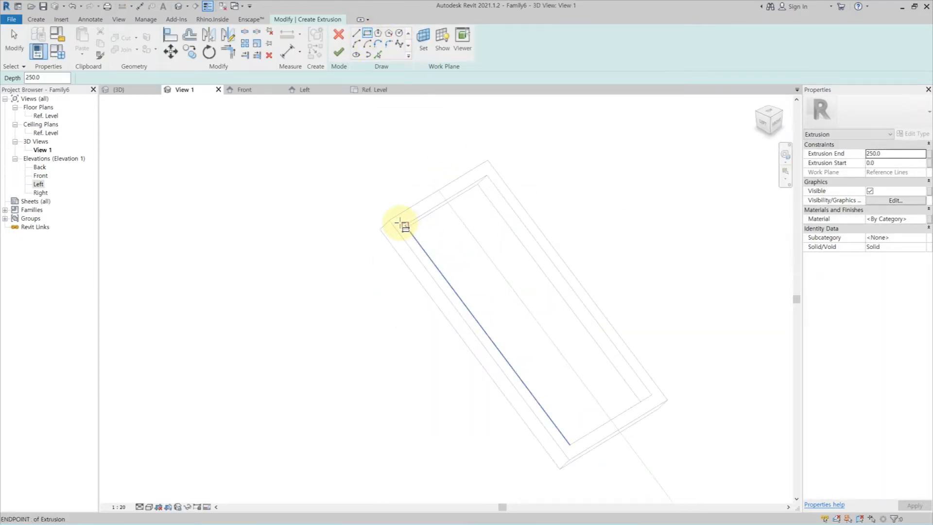
left_click(652, 395)
left_click(652, 395)
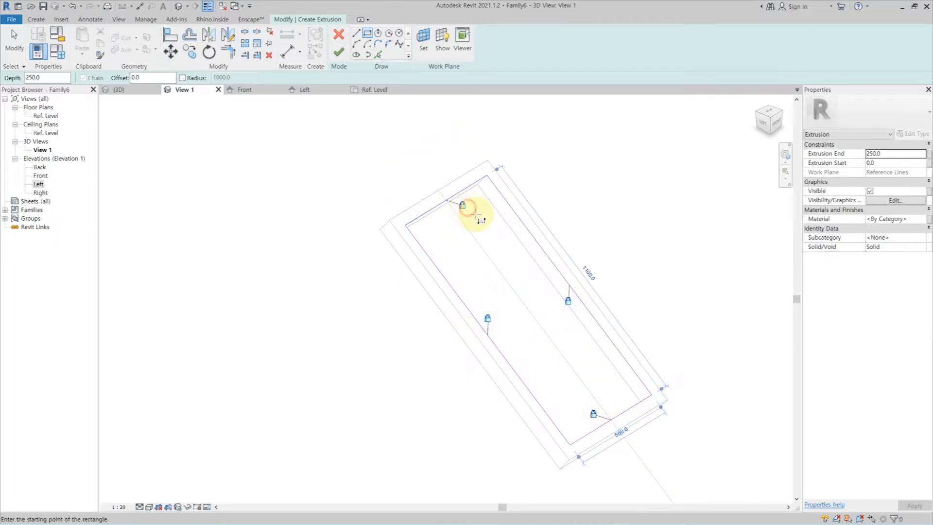
left_click(339, 51)
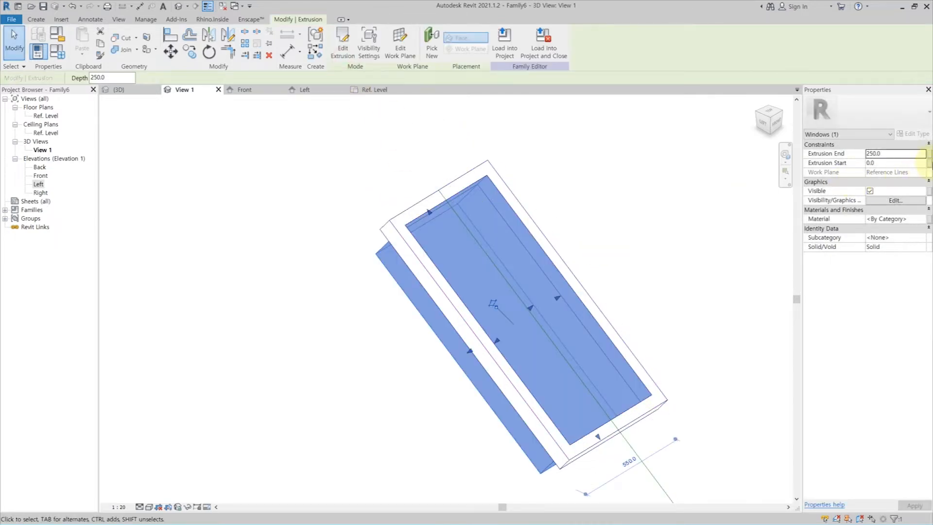
Link the glass extrusion's Extrusion Start to a new type parameter _GlassOffset and set that parameter to 20 mm.
left_click(929, 163)
left_click(463, 322)
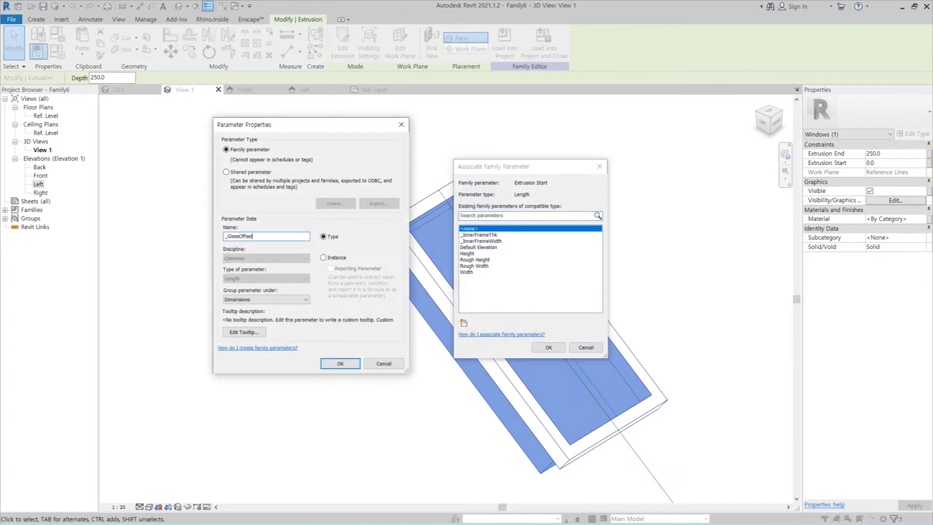
left_click(341, 363)
left_click(549, 347)
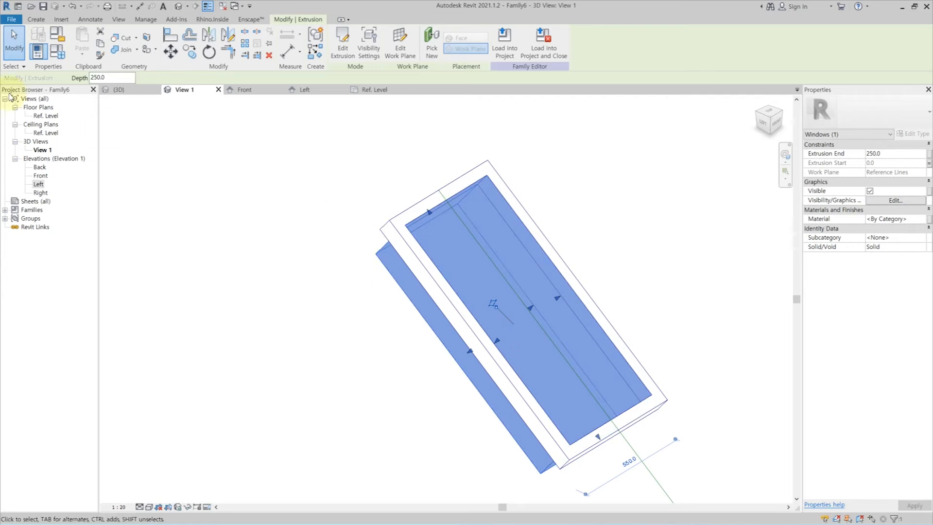
left_click(57, 53)
left_click(664, 171)
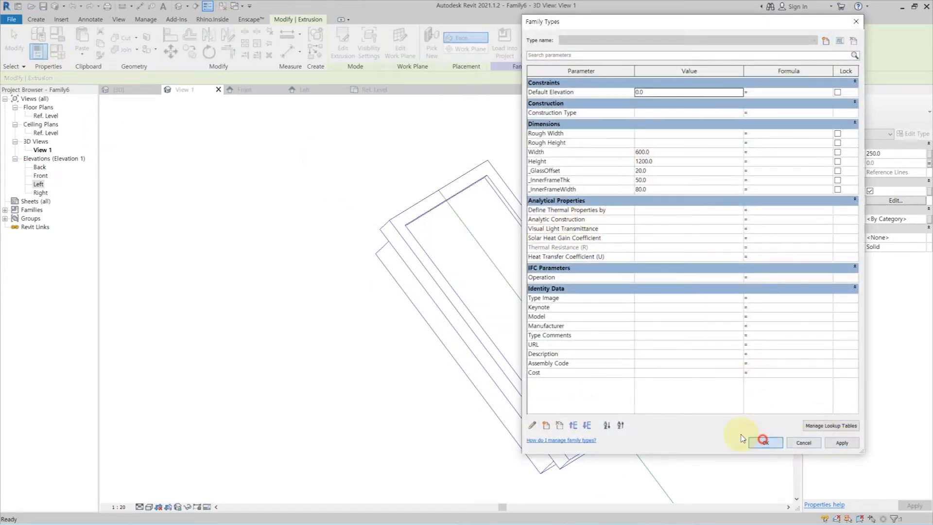
left_click(763, 440)
In the Left elevation, dimension the glass extrusion's thickness and label it with a new parameter named _GlassThk.
double_click(39, 184)
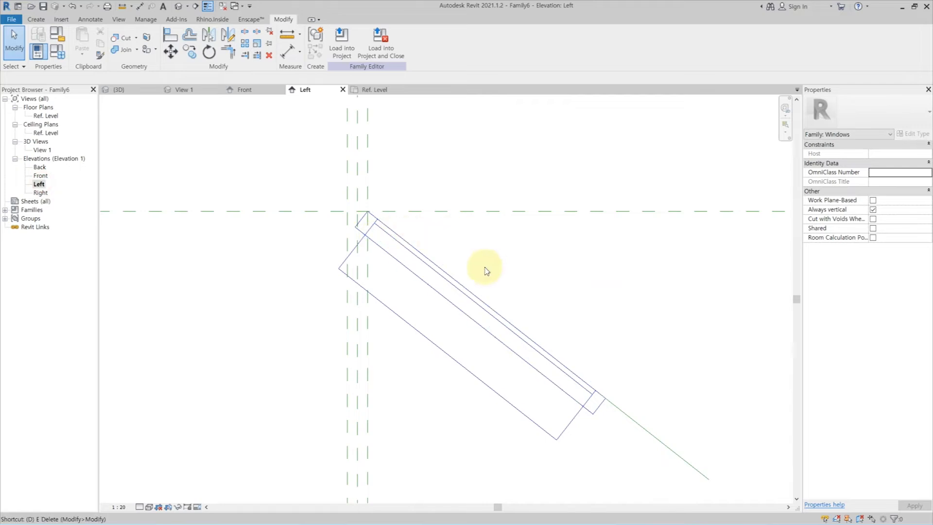
key("i")
left_click(658, 479)
key("Escape")
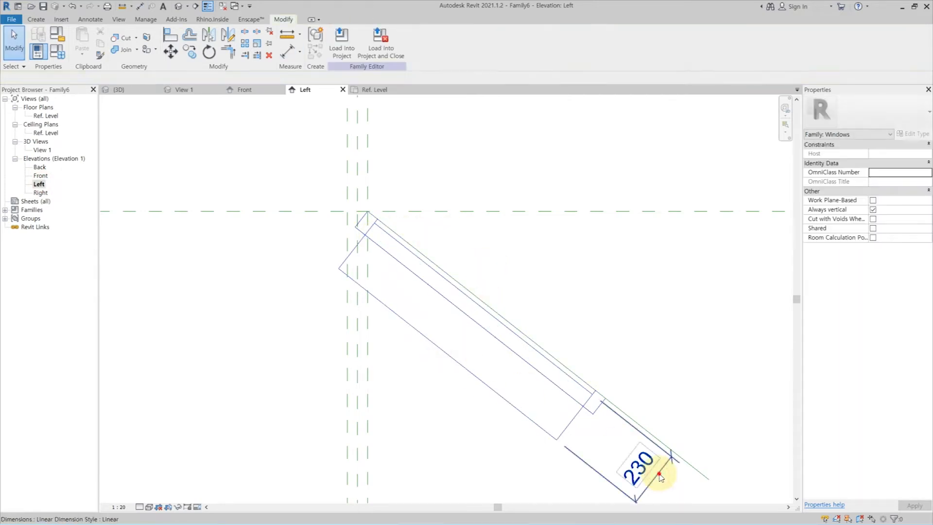
left_click(433, 41)
type("_GlassThk")
key("Return")
left_click(602, 247)
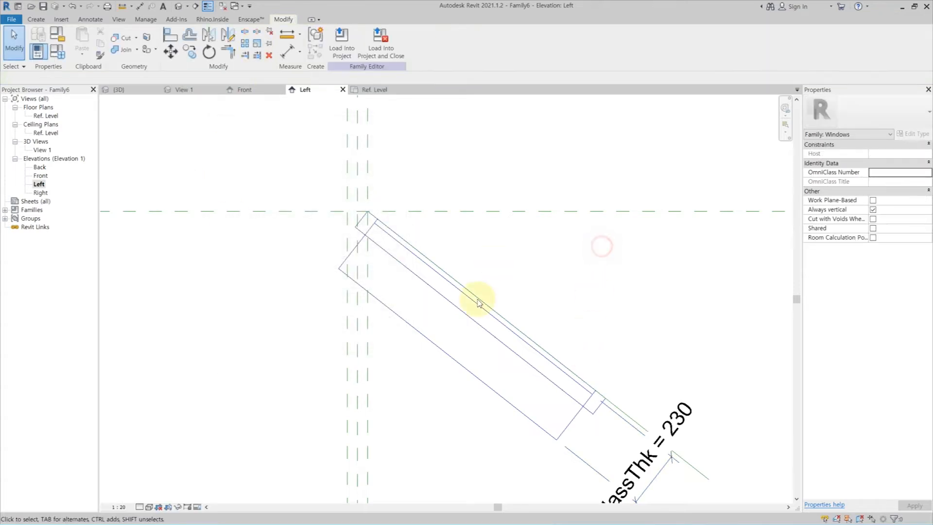
Set the _GlassThk parameter to 24 mm in the family types and apply it.
left_click(35, 56)
left_click(661, 182)
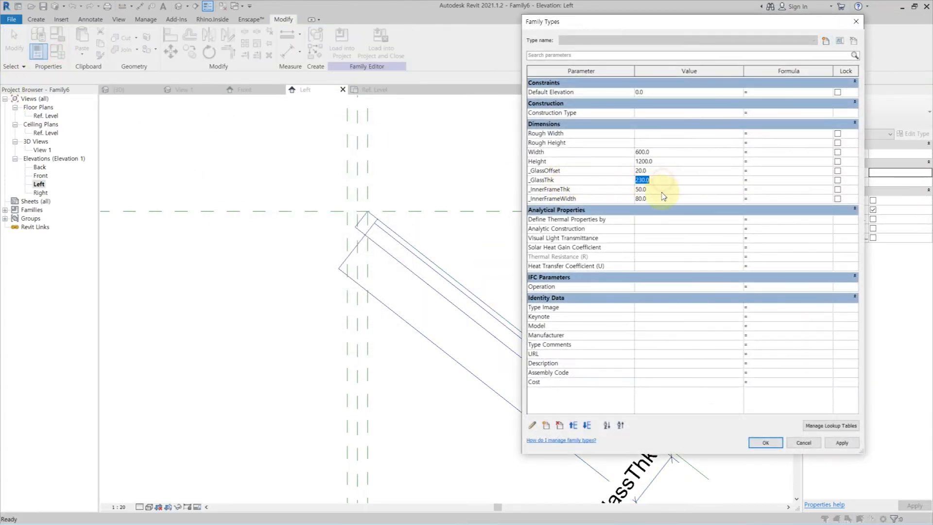
left_click(851, 445)
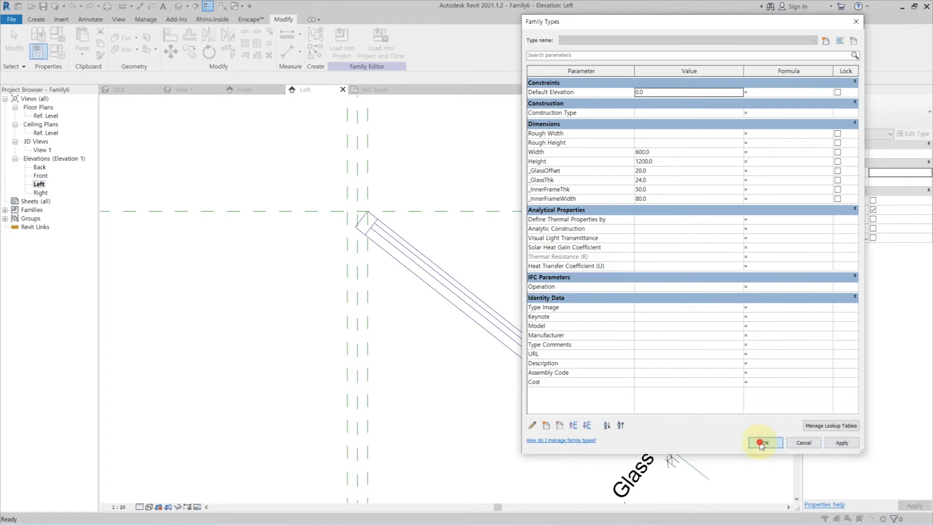
left_click(767, 441)
In the default 3D view, temporarily hide the _GlassThk dimension and switch the display to a shaded visual style.
left_click(179, 6)
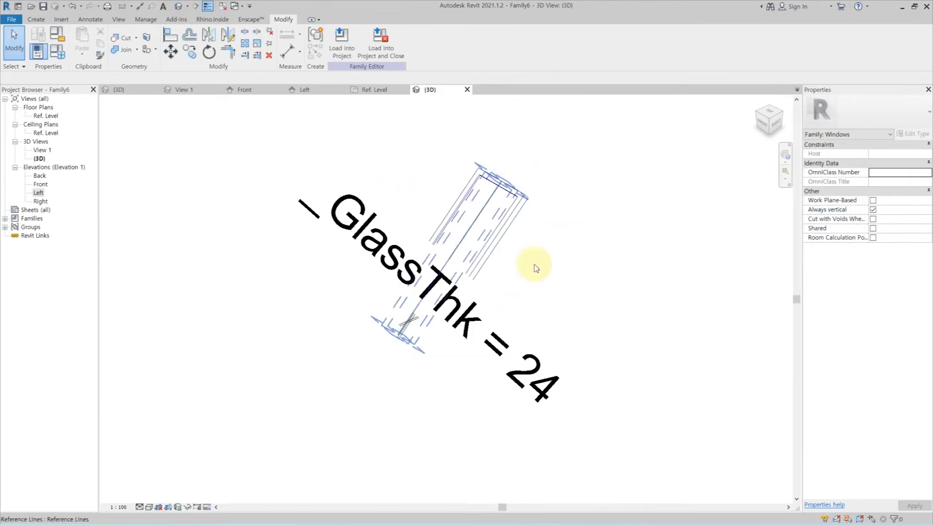
left_click(503, 390)
key("h")
key("h")
middle_click_drag(389, 334, 496, 298, "shift")
scroll(505, 263, "up", 2)
middle_click_drag(457, 272, 453, 290, "shift")
left_click(150, 508)
left_click(179, 477)
scroll(483, 255, "up", 2)
Link the frame extrusion's material to a new type parameter named _Frame.
left_click(500, 308)
left_click(929, 220)
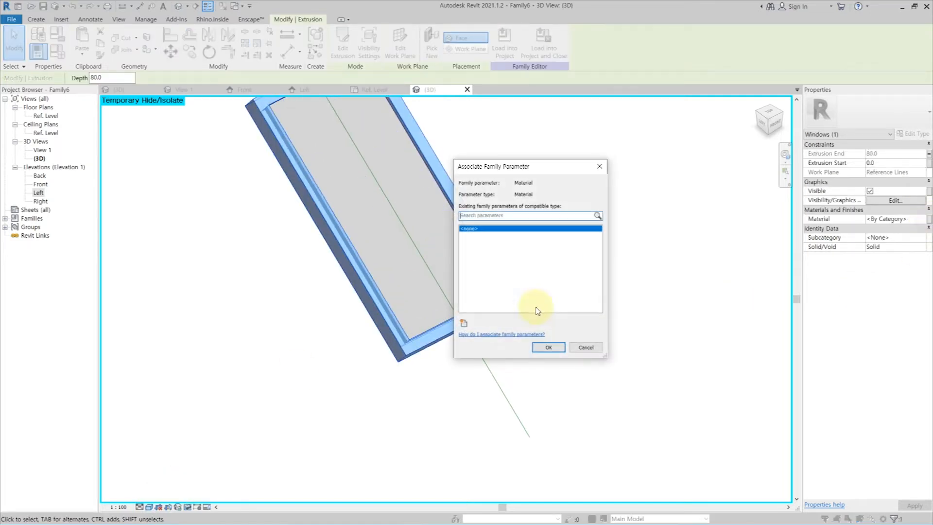
left_click(464, 323)
type("_Frame")
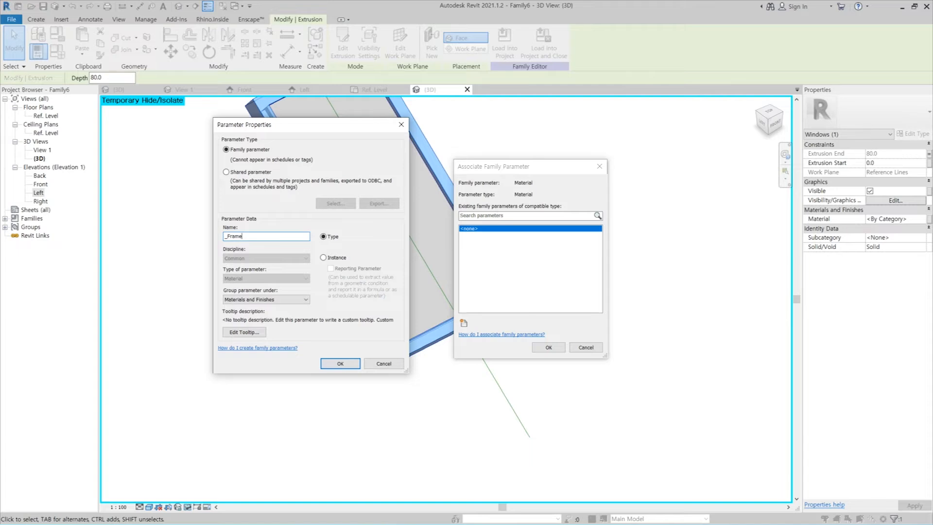
key("Return")
left_click(549, 347)
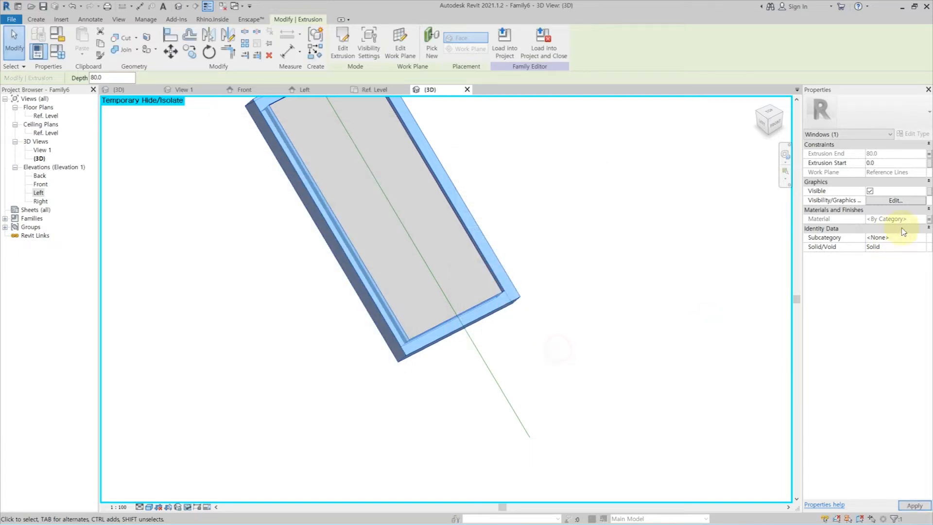
Assign the Frame/Mullion subcategory to the frame extrusion.
left_click(926, 239)
left_click(896, 261)
left_click(540, 259)
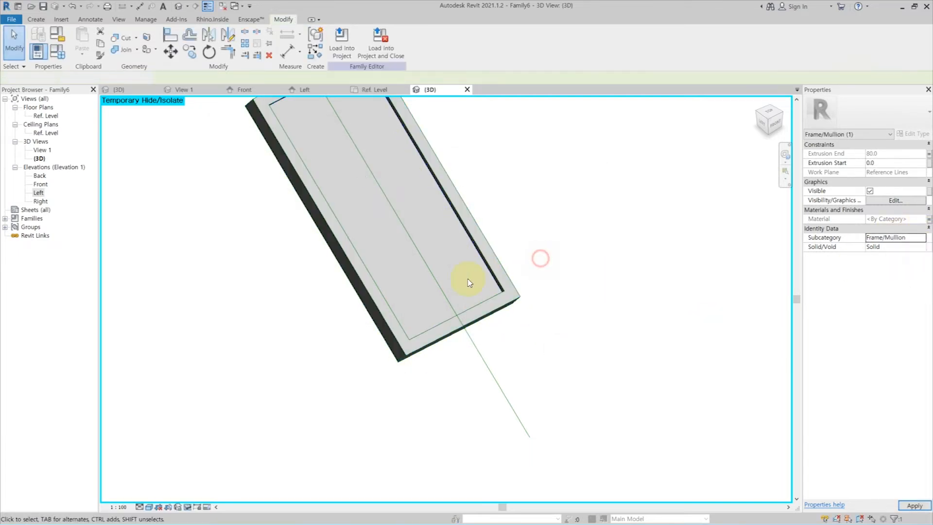
Link the glass extrusion's material to a new type parameter named _Glass.
left_click(491, 277)
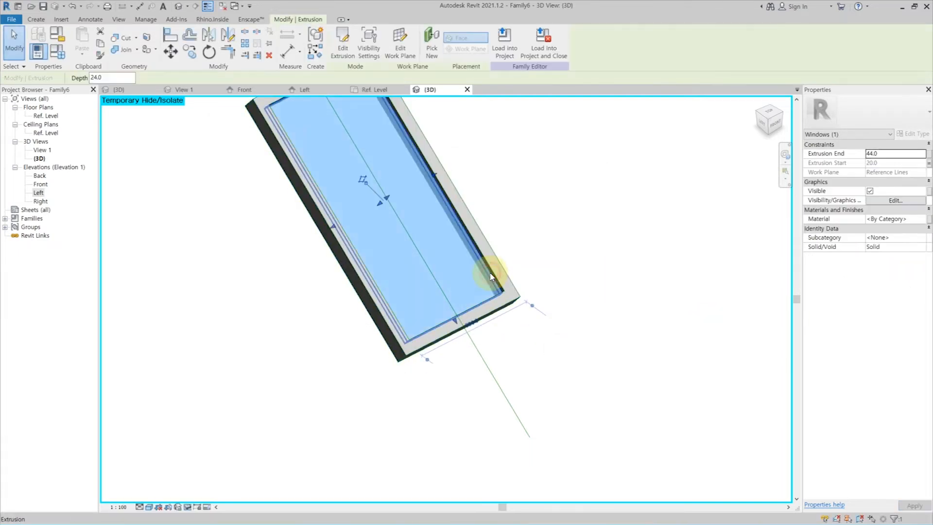
left_click(930, 220)
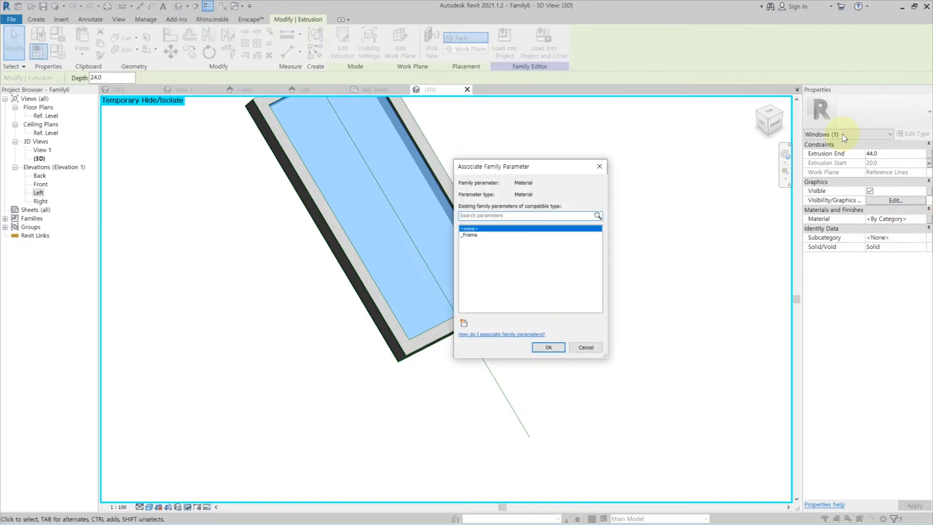
left_click(464, 324)
type("_Gla")
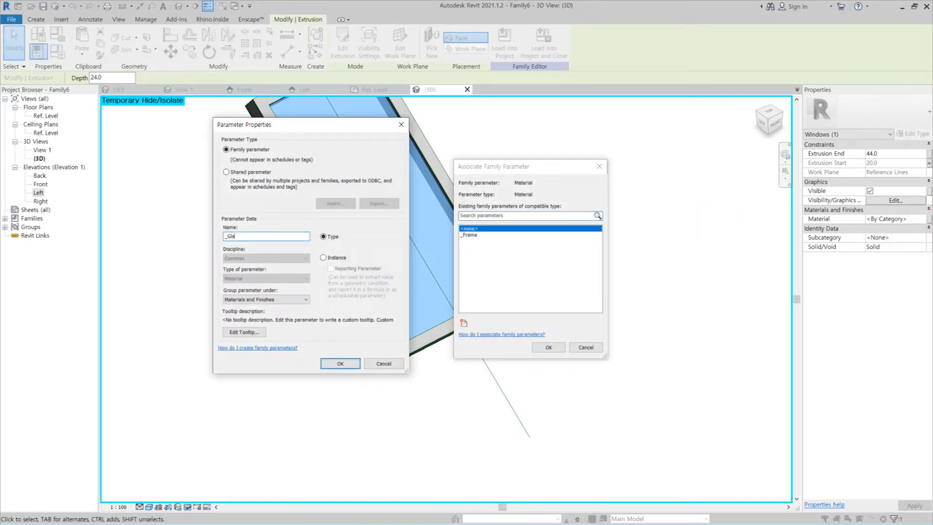
type("ss")
key("Return")
left_click(549, 347)
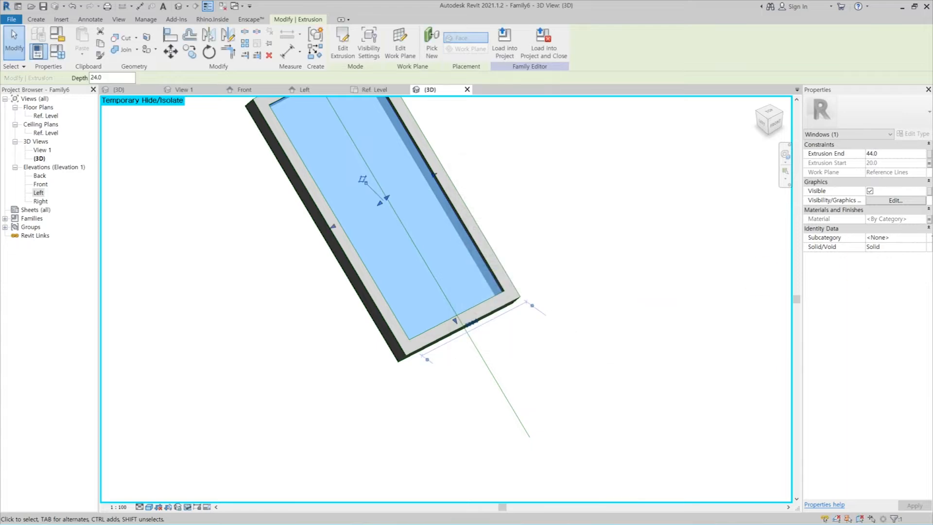
Assign the Glass subcategory to the glass extrusion.
left_click(923, 238)
left_click(882, 258)
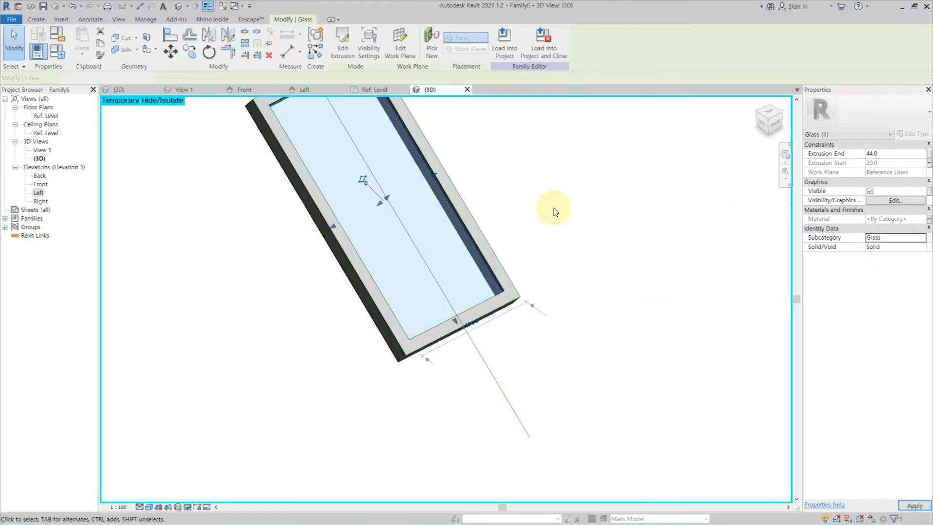
left_click(539, 330)
mouse_move(538, 302)
middle_mouse_down("shift")
mouse_move(480, 309)
mouse_move(523, 279)
mouse_move(526, 265)
mouse_move(539, 297)
middle_mouse_up("shift")
scroll(499, 267, "up", 3)
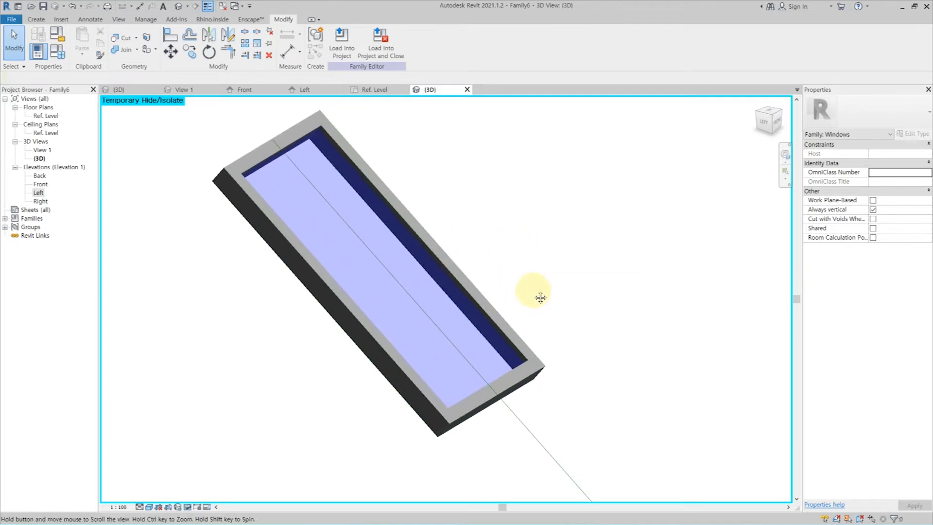
In the Left elevation, add an angular dimension between the vertical reference plane and the angled reference line.
double_click(38, 193)
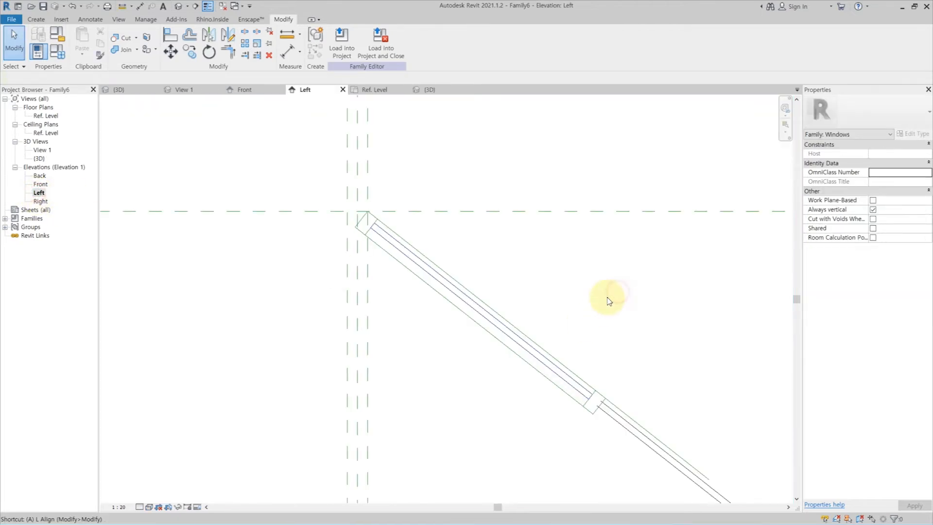
left_click(92, 19)
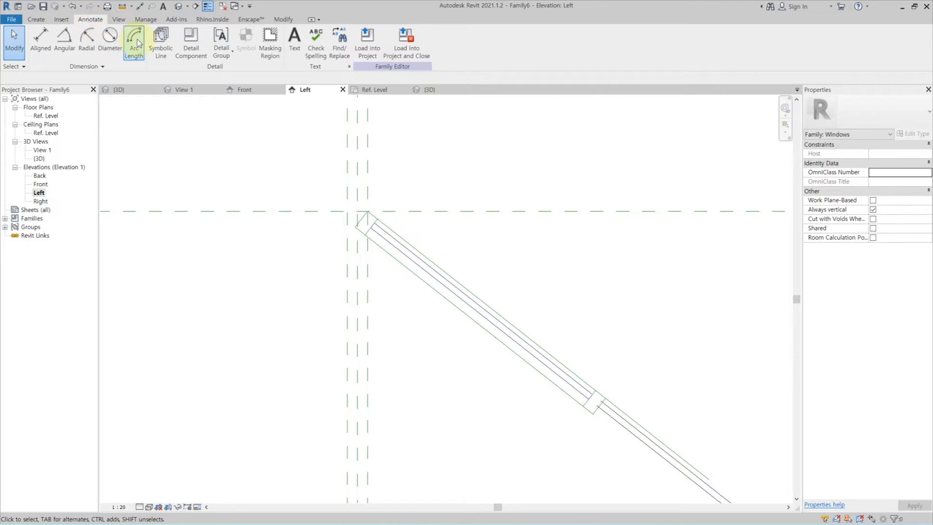
left_click(65, 39)
left_click(649, 432)
scroll(595, 425, "down", 2)
middle_click_drag(593, 424, 560, 237)
left_click(575, 349)
key("Escape")
Label the angular dimension with a new instance parameter named _Angle.
left_click(576, 353)
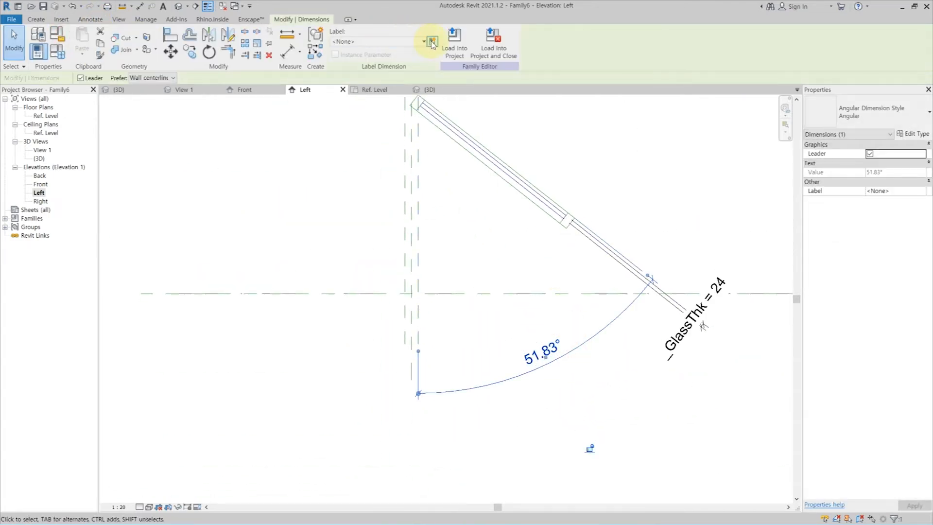
left_click(589, 448)
type("_Angle")
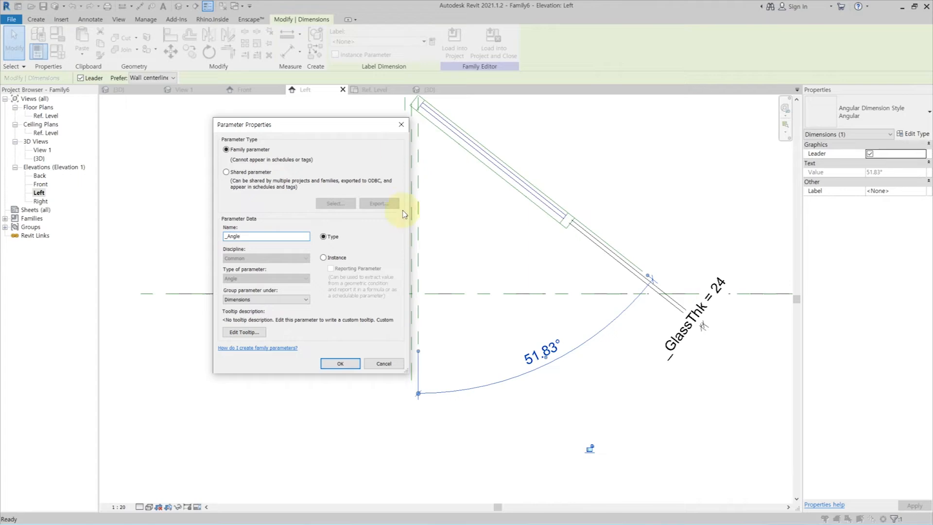
left_click(342, 258)
left_click(341, 364)
Set the _Angle parameter to 30 degrees in the family types and apply it.
left_click(59, 50)
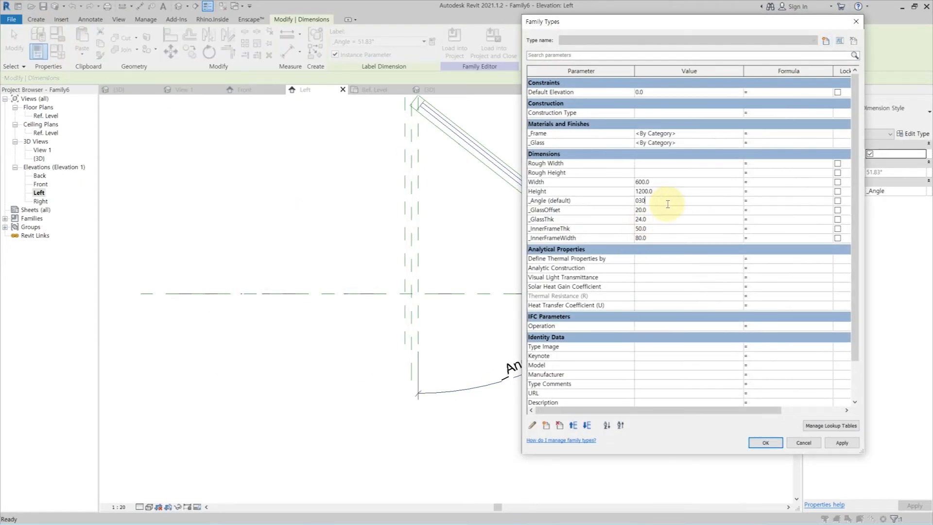
left_click(842, 443)
left_click(765, 443)
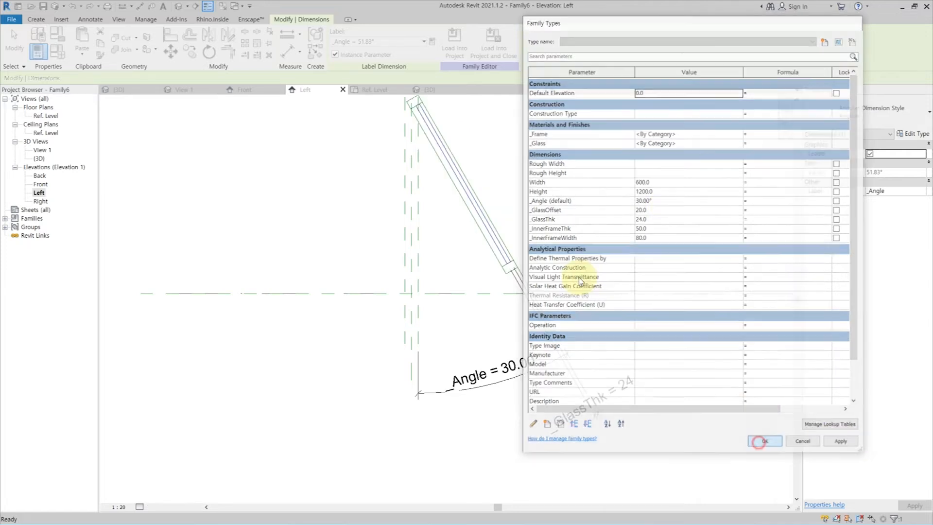
scroll(534, 213, "down", 1)
middle_click_drag(456, 181, 481, 261)
scroll(481, 260, "up", 2)
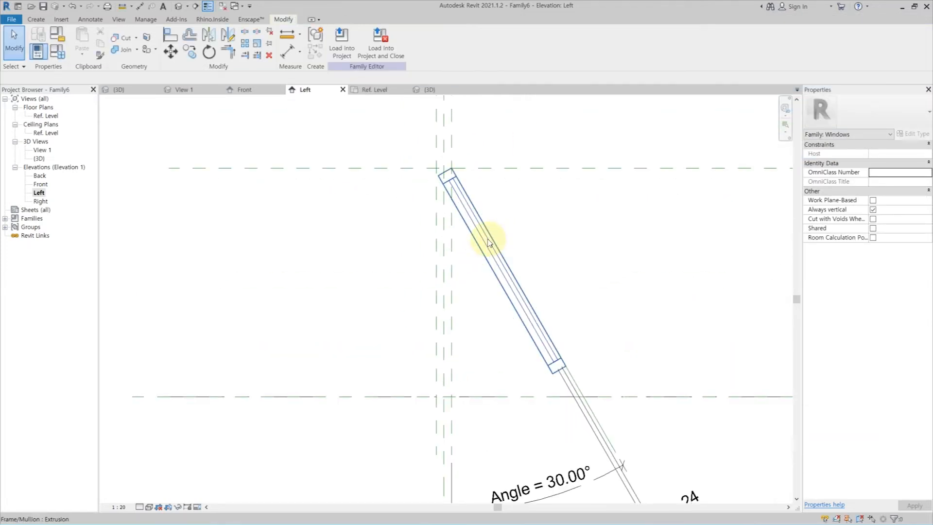
left_click(488, 240)
left_click(500, 223)
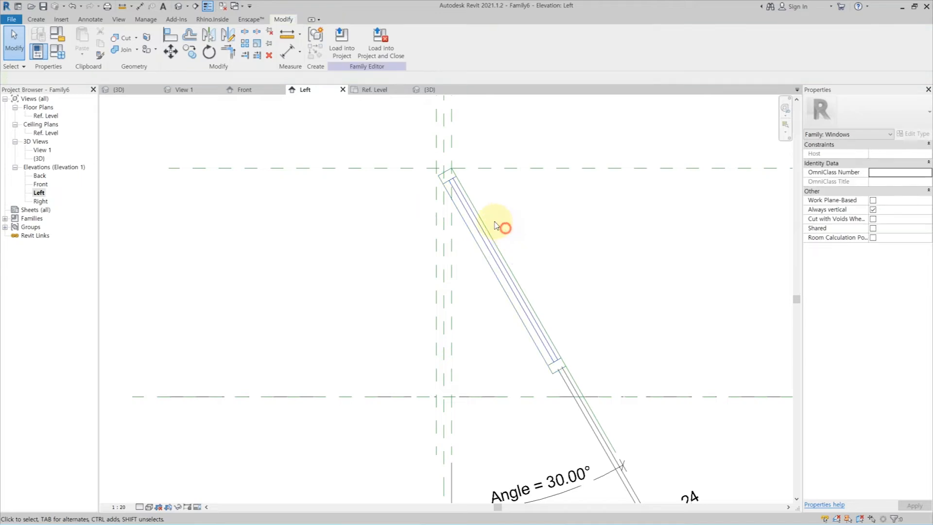
scroll(533, 370, "up", 1)
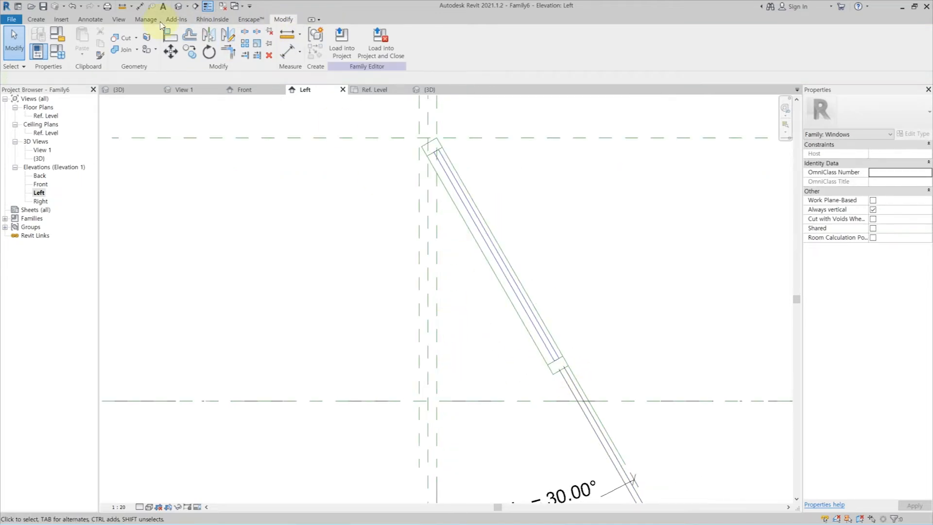
In the 3D view, link the Visible property of both the frame and glass to a new _3D_Project parameter grouped under Visibility.
left_click(224, 7)
left_click(176, 8)
left_click_drag(520, 344, 486, 294)
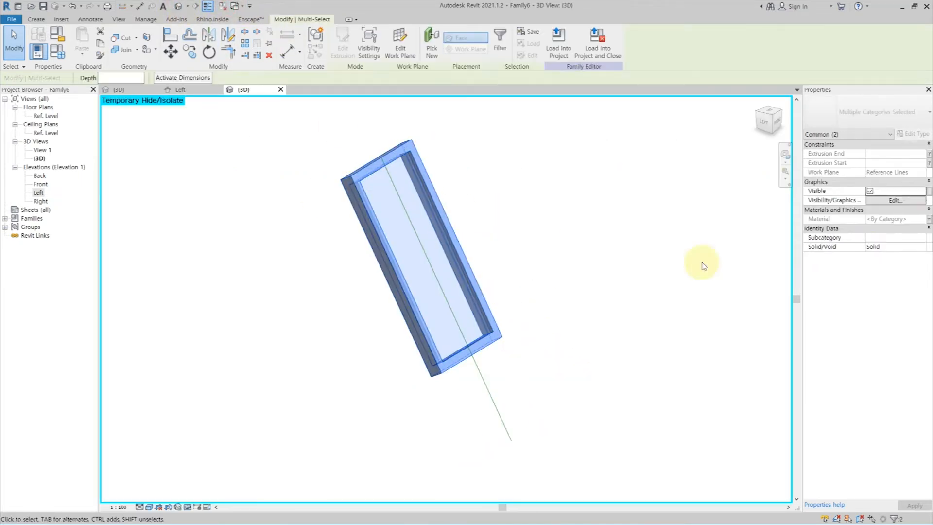
left_click(930, 192)
left_click(465, 325)
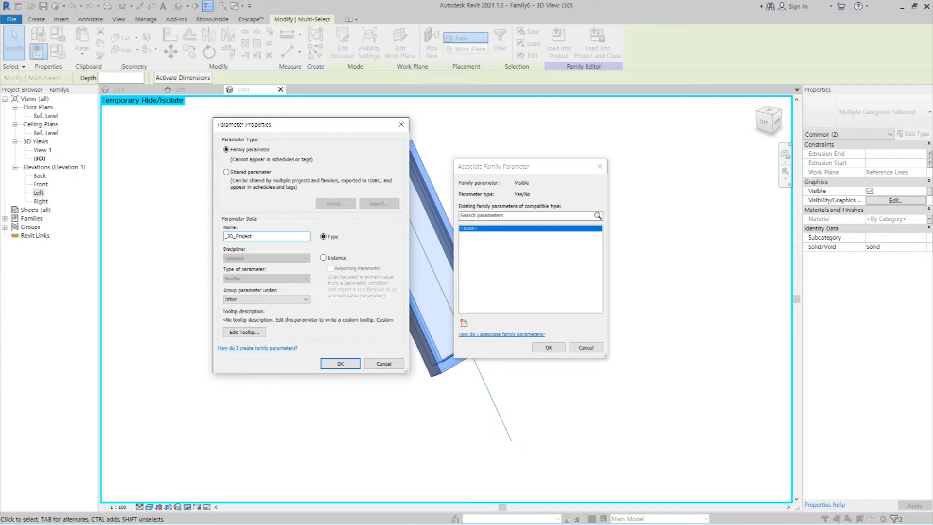
left_click(254, 300)
key("v")
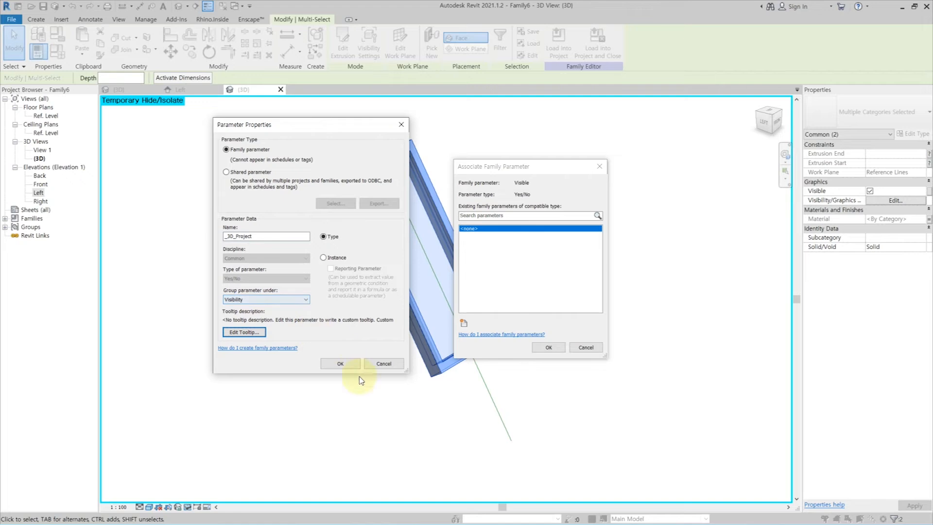
left_click(340, 364)
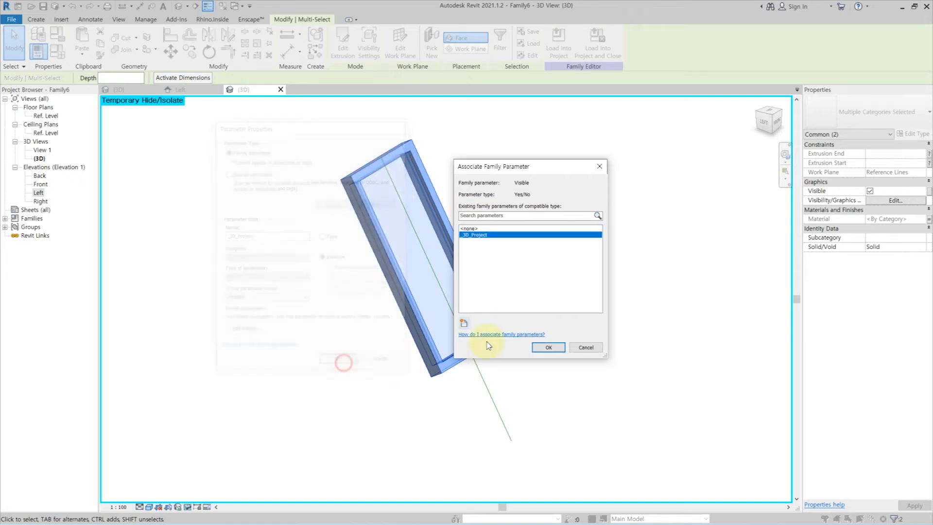
left_click(552, 348)
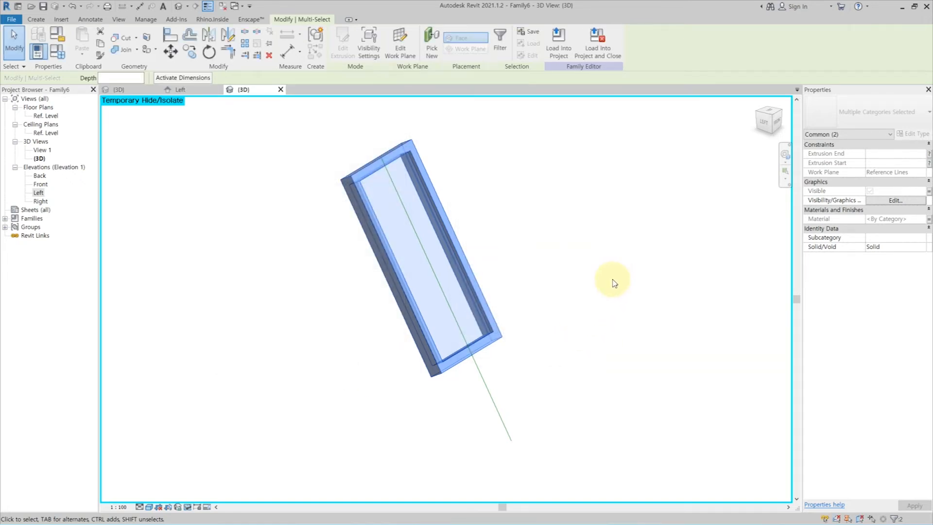
Turn off Plan/RCP display for the frame and glass in their visibility settings.
left_click(878, 200)
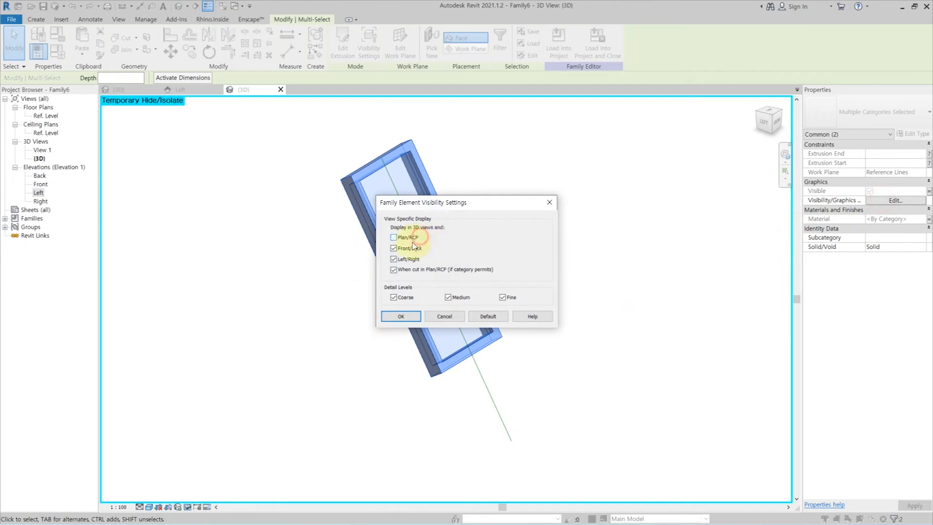
left_click(401, 316)
left_click(559, 219)
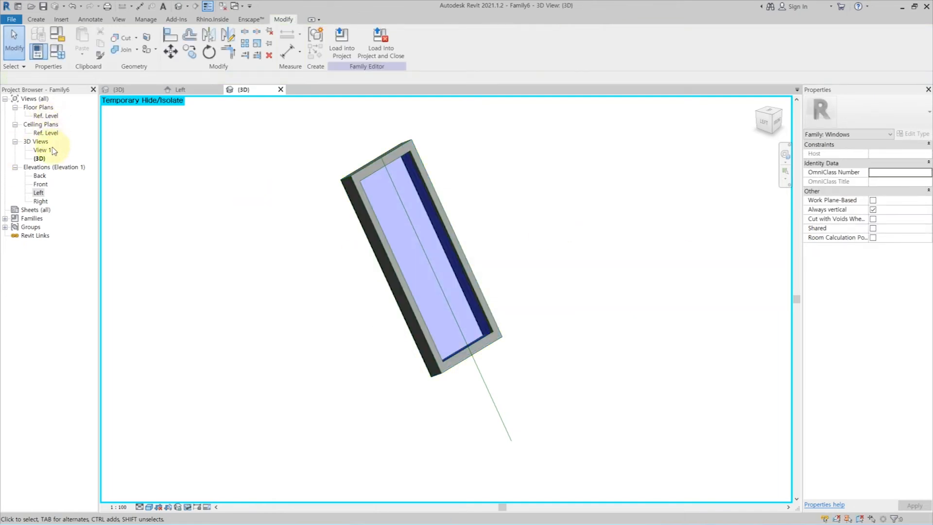
Open the Front elevation and temporarily hide the frame and glass extrusions.
double_click(44, 185)
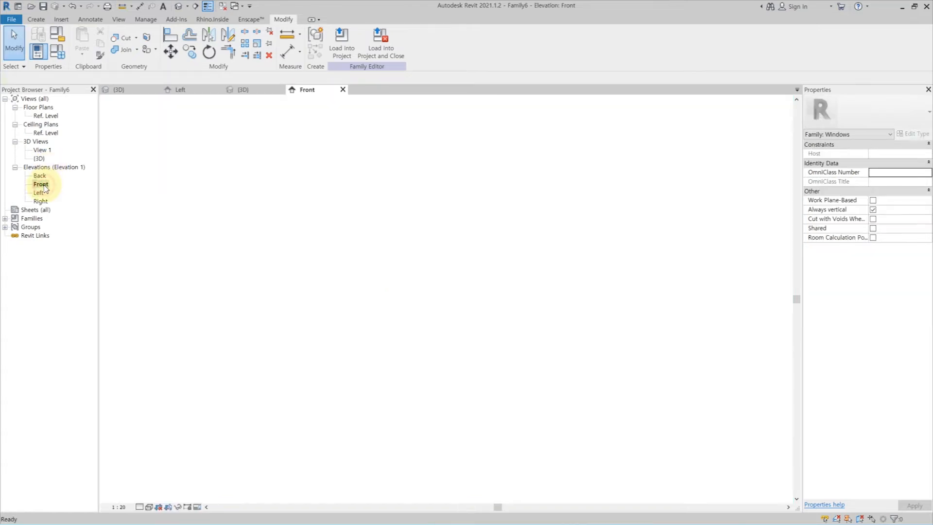
left_click(433, 392)
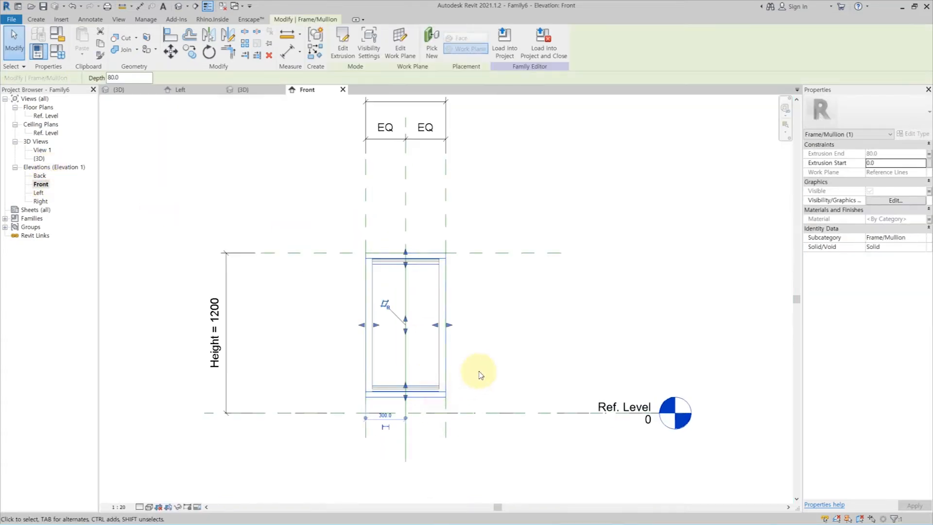
scroll(510, 350, "up", 4)
left_click(488, 370)
left_click_drag(488, 371, 482, 331)
key("h")
key("h")
left_click(90, 19)
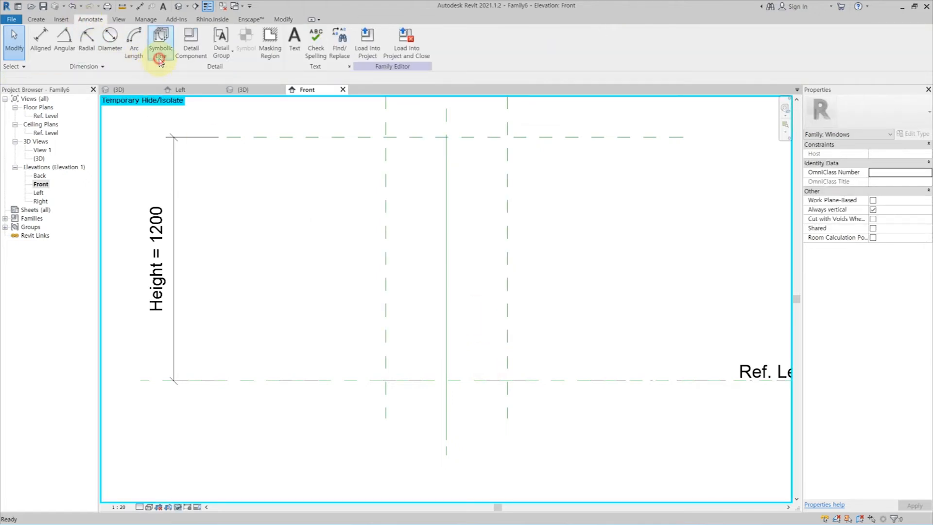
left_click(161, 38)
key("Escape")
Sketch a rectangular masking region boundary, 600 by 1200 mm, on the window's outer reference planes and lock its edges to them.
left_click(92, 19)
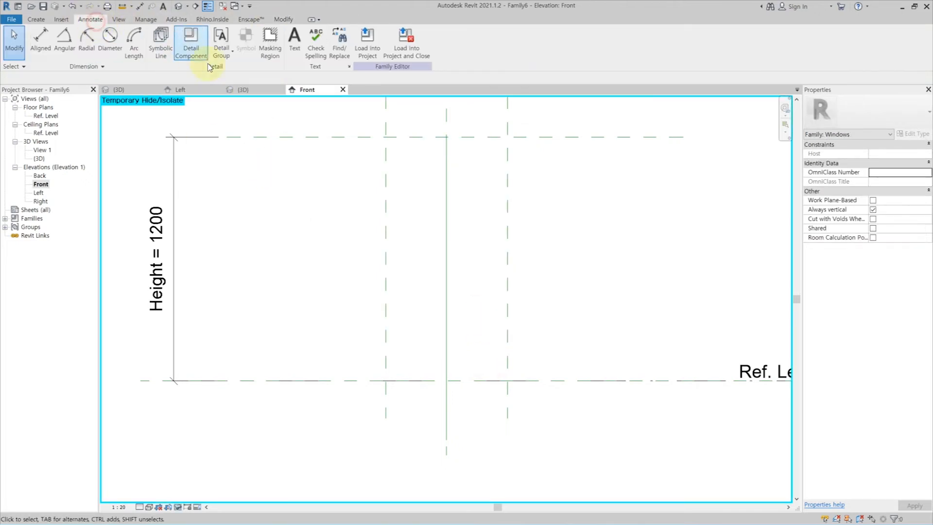
left_click(257, 53)
left_click(367, 33)
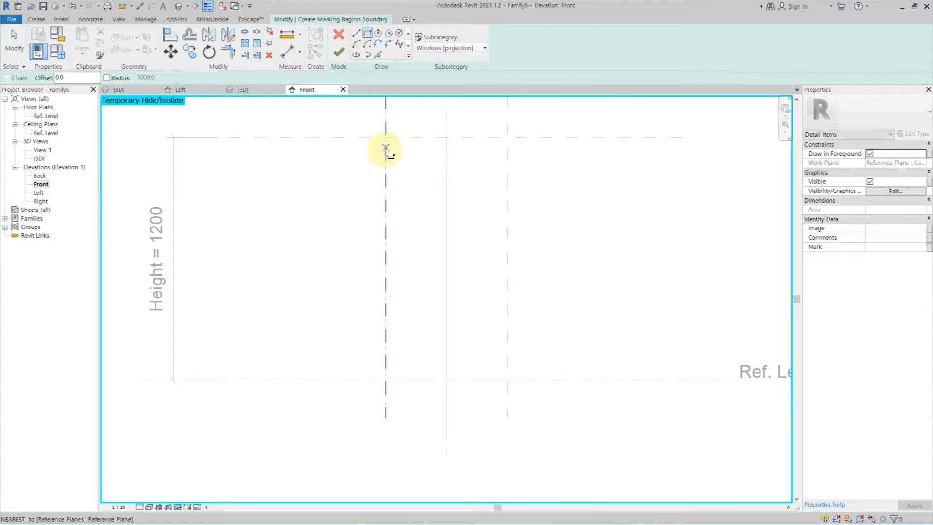
left_click(386, 139)
left_click(507, 381)
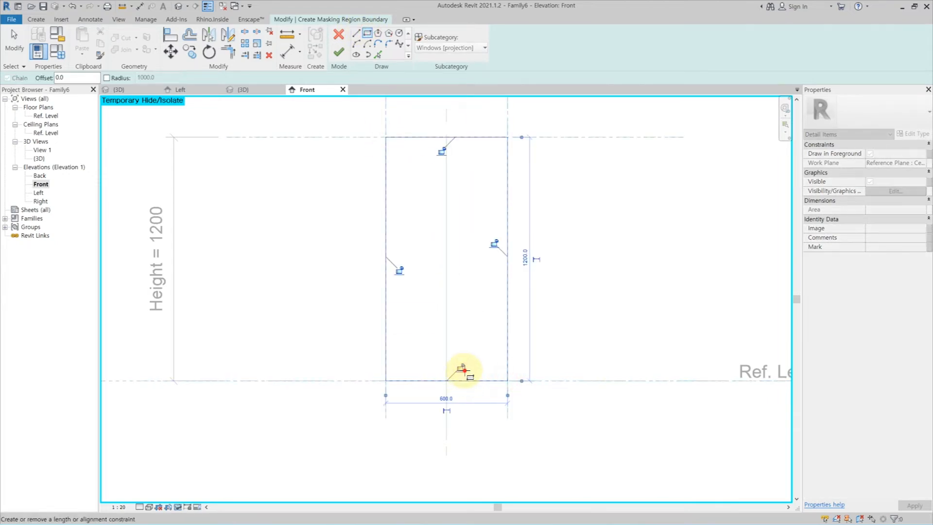
key("Escape")
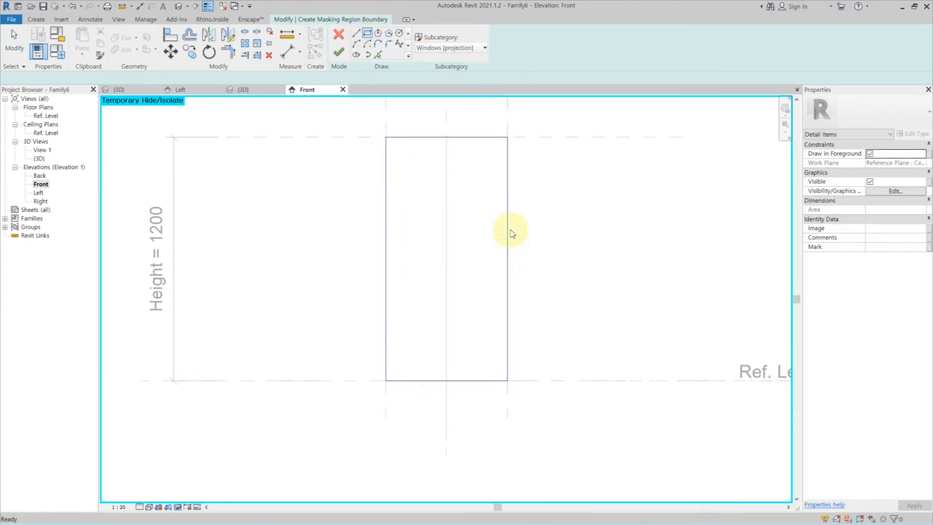
Set the subcategory of all masking region boundary lines to Frame/Mullion [projection] and finish the region.
left_click(510, 232)
left_click(484, 48)
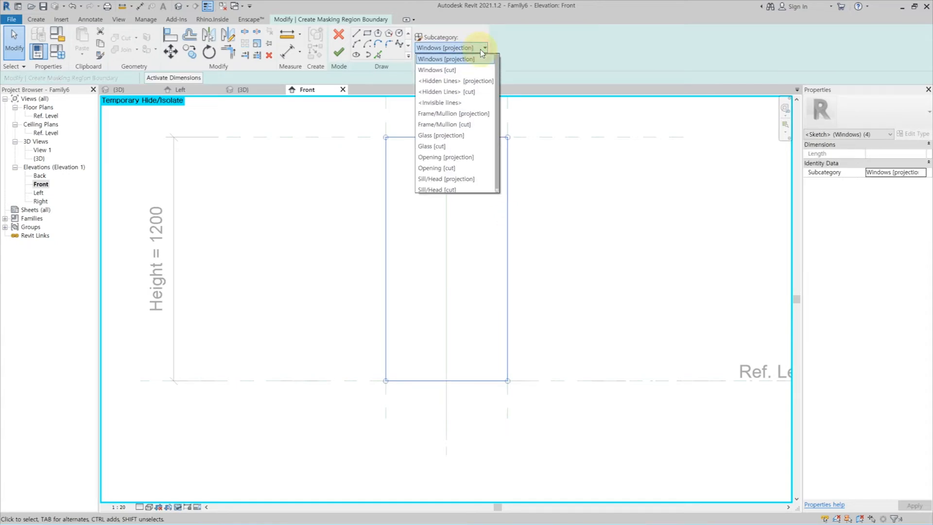
left_click(472, 114)
left_click(339, 52)
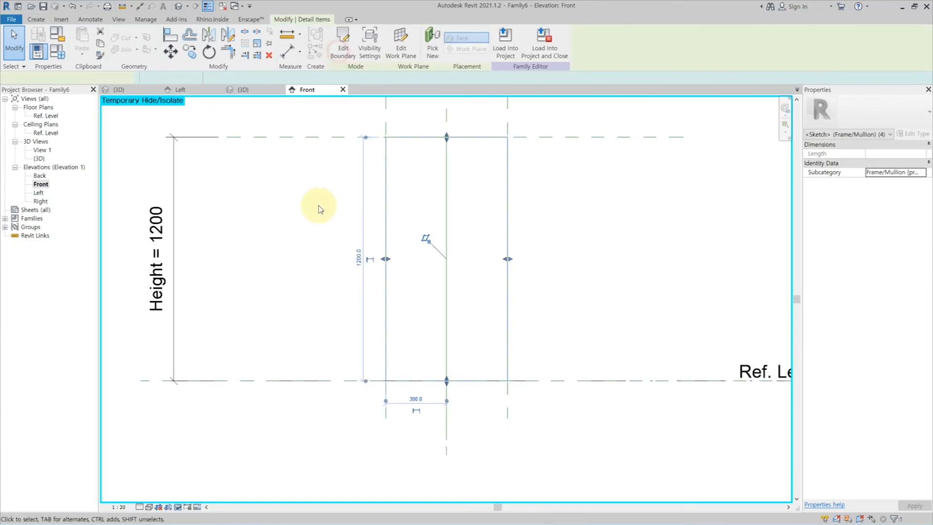
left_click(320, 208)
With true line weights displayed, draw a symbolic line rectangle about 440 by 1000 mm inside the masking region.
key("l")
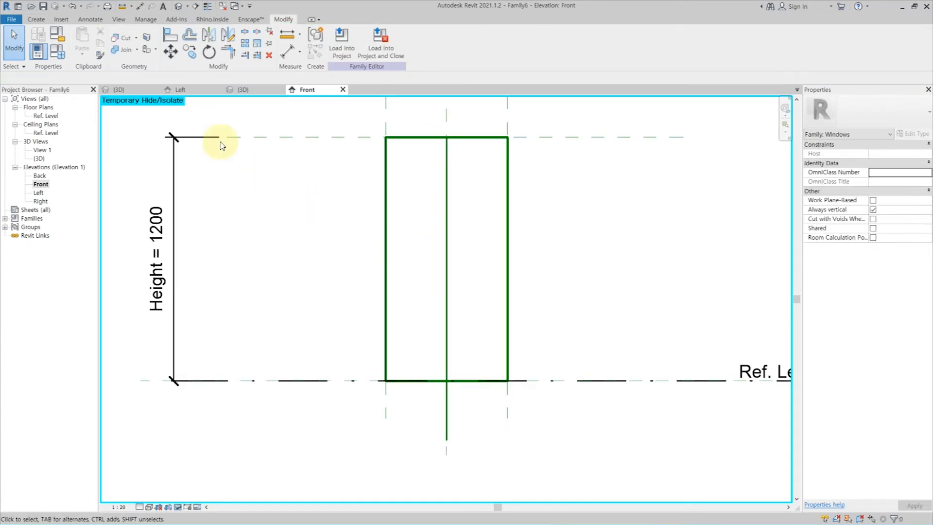
left_click(85, 20)
left_click(158, 41)
left_click(346, 34)
left_click(400, 157)
left_click(490, 360)
key("Escape")
key("Escape")
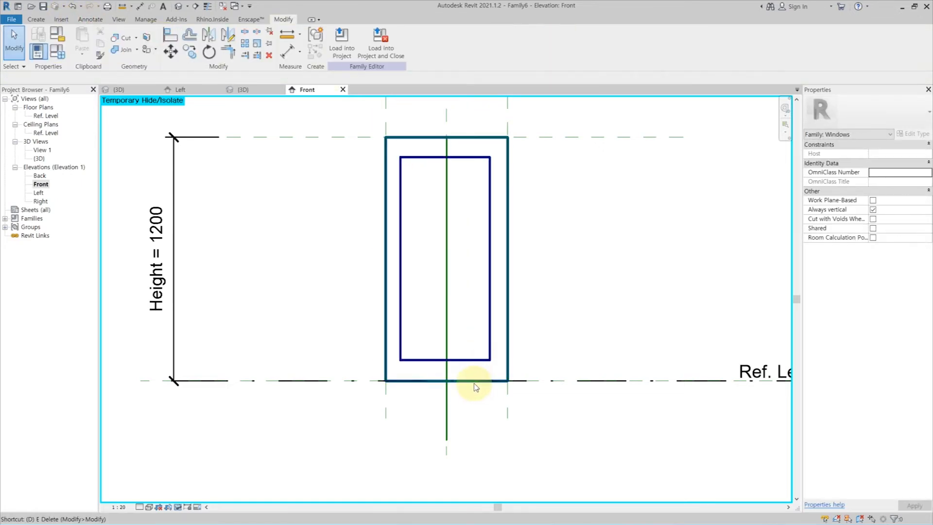
Dimension the gaps between the inner and outer rectangles at the window's sill and head.
key("i")
left_click(475, 380)
left_click(475, 360)
left_click(546, 357)
left_click(463, 137)
left_click(463, 156)
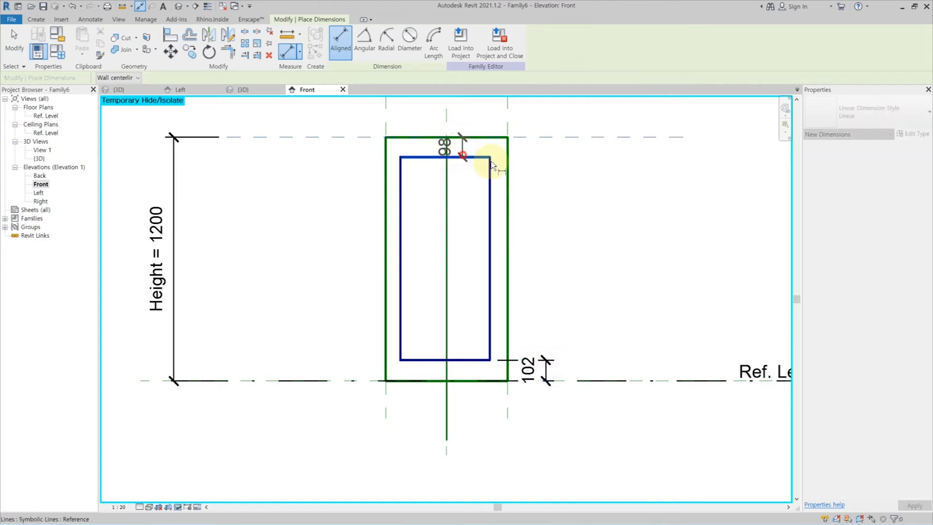
left_click(546, 174)
Dimension the gaps between the inner and outer rectangles along both vertical sides, placing the dimensions below the window.
left_click(491, 237)
left_click(508, 399)
left_click(477, 442)
left_click(385, 321)
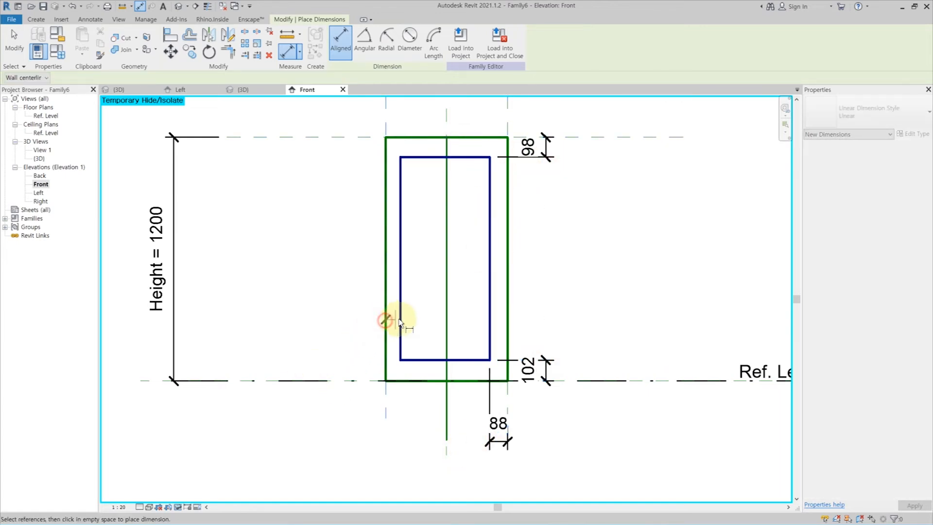
left_click(399, 318)
left_click(413, 443)
key("Escape")
key("Escape")
Label all four gap dimensions with the existing _InnerFrameThk parameter.
left_click(401, 441)
left_click(499, 441, "ctrl")
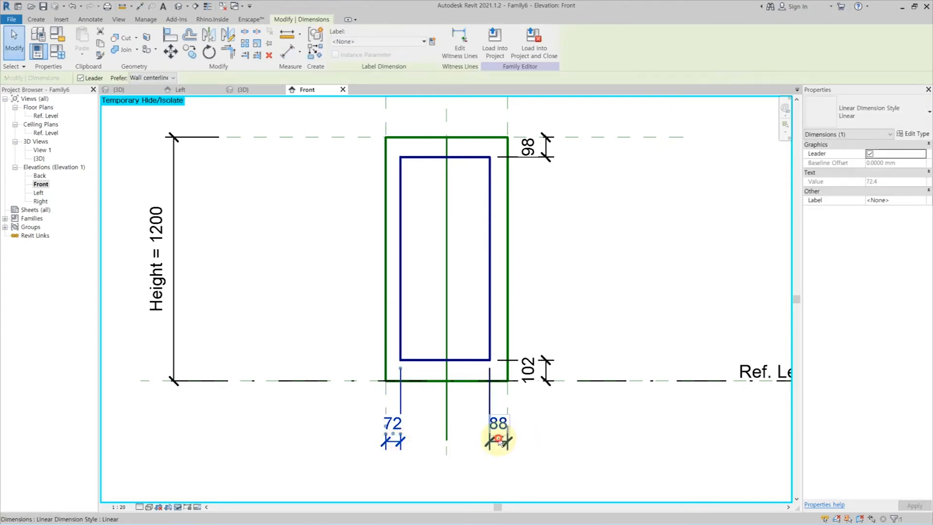
left_click(545, 371, "ctrl")
left_click(540, 141, "ctrl")
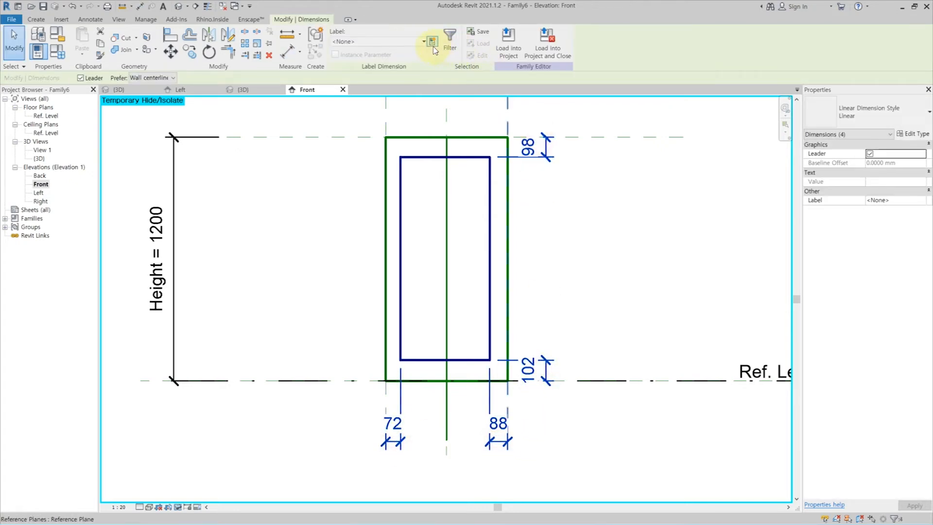
left_click(432, 42)
key("Escape")
left_click(418, 42)
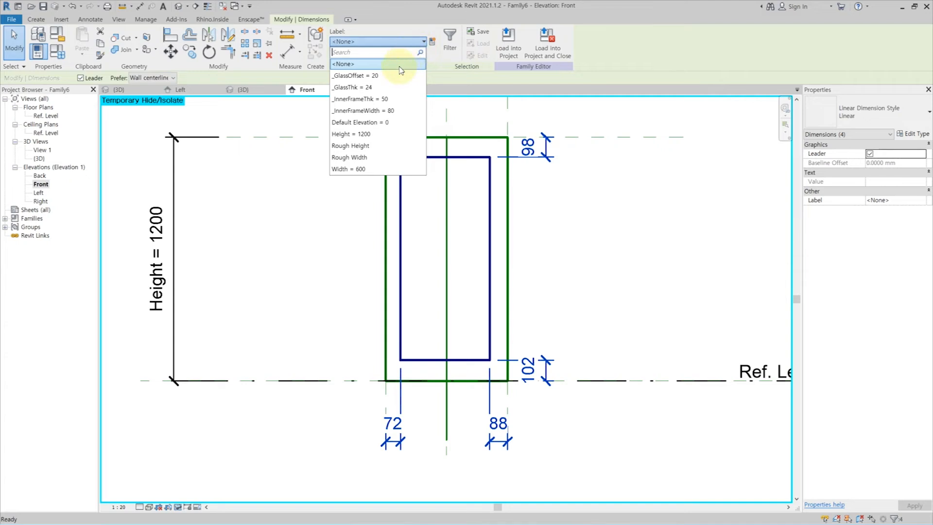
left_click(382, 99)
left_click(584, 252)
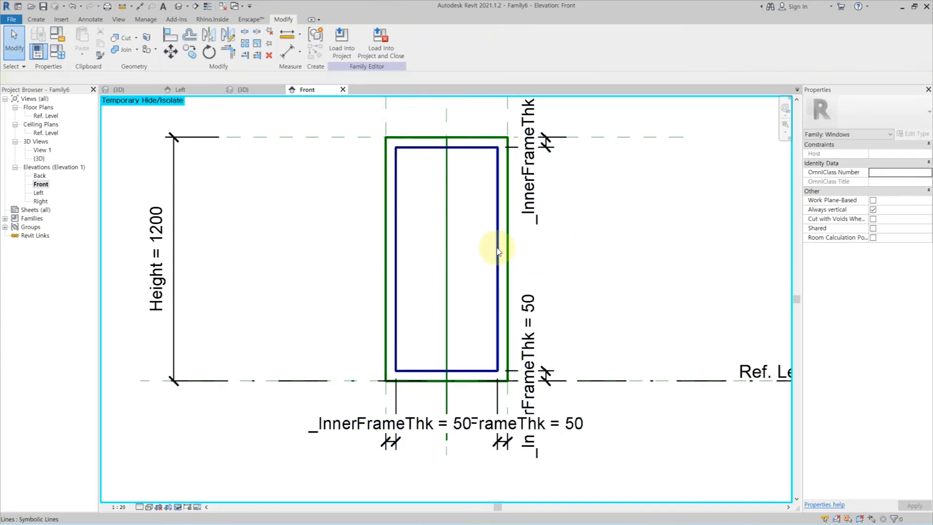
Change the subcategory of the four inner rectangle lines to Frame/Mullion [projection].
key("Tab")
left_click(498, 251)
left_click(923, 229)
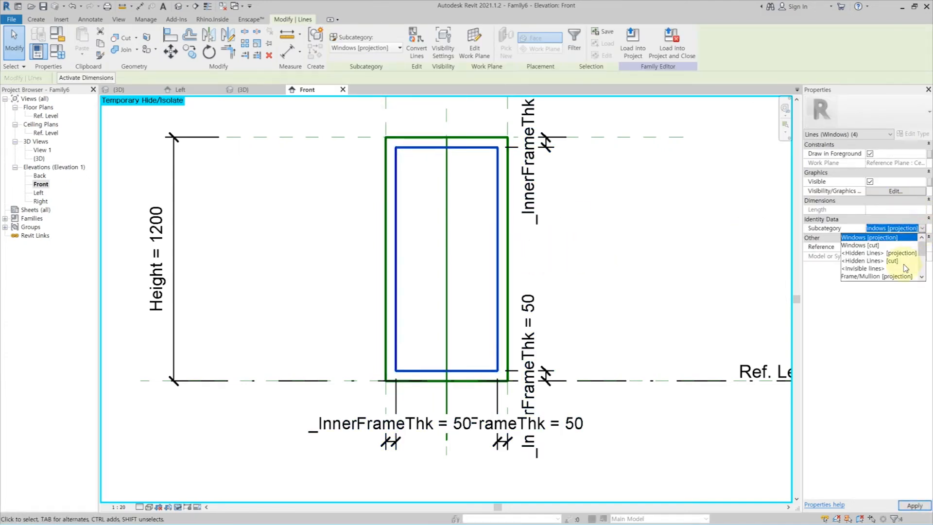
left_click(900, 254)
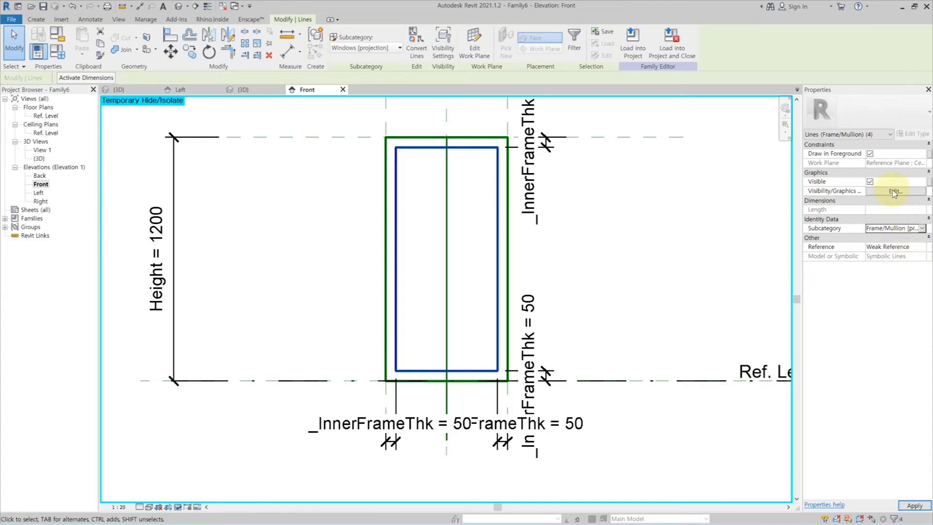
left_click(652, 215)
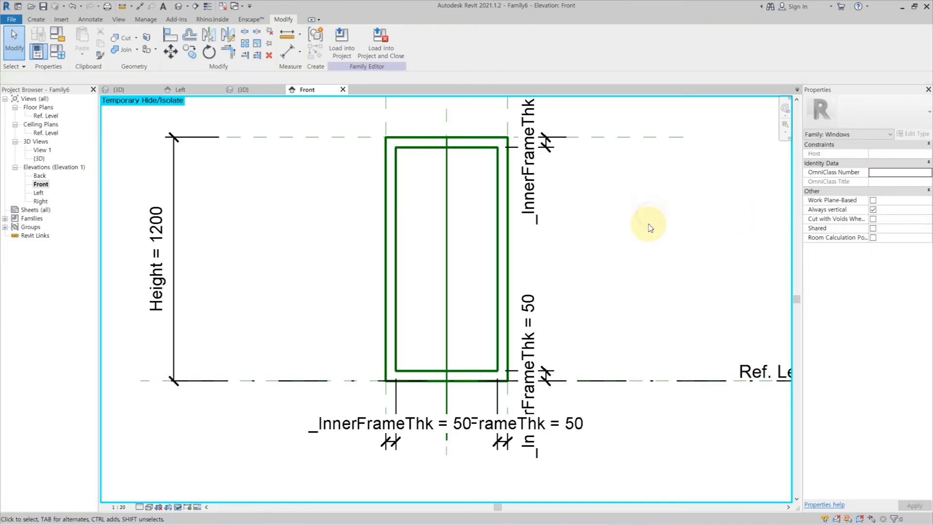
Try to draw two symbolic opening lines from the lower corners to the centre line slightly above the window head.
left_click(90, 20)
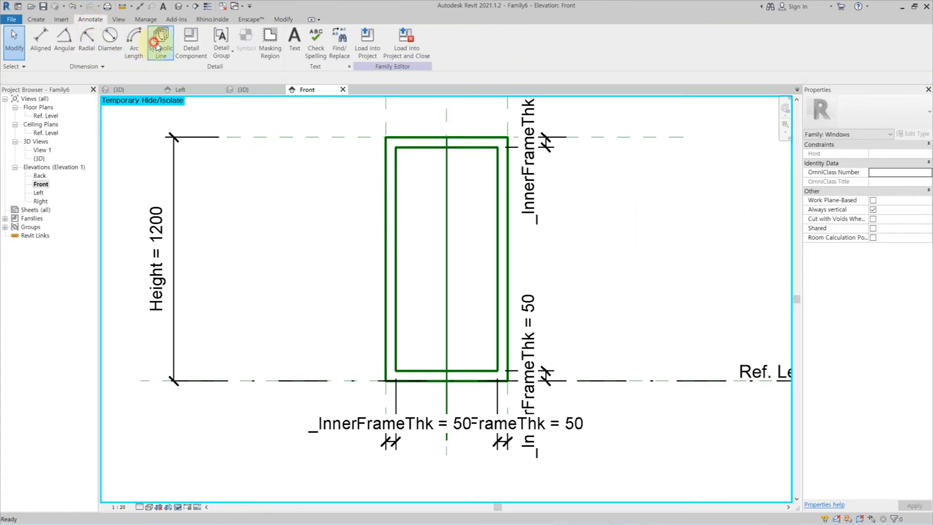
left_click(161, 43)
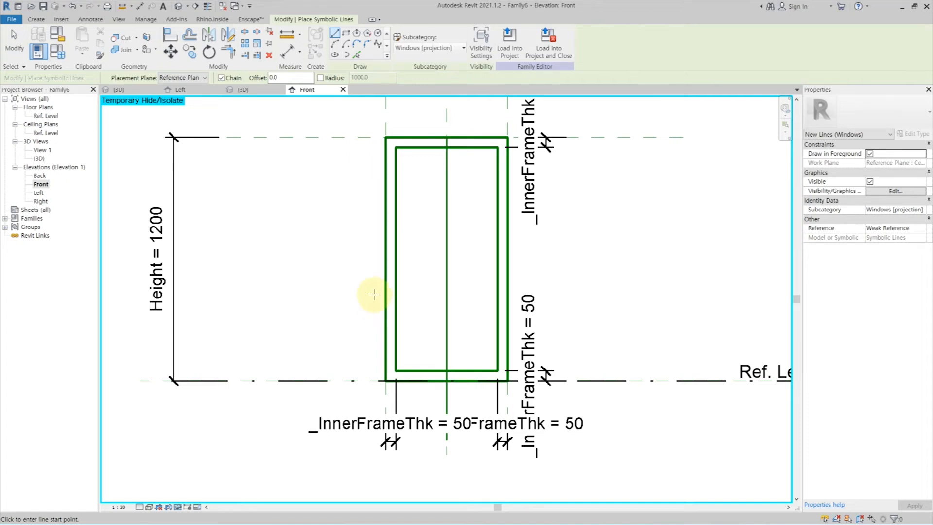
left_click(385, 381)
left_click(446, 131)
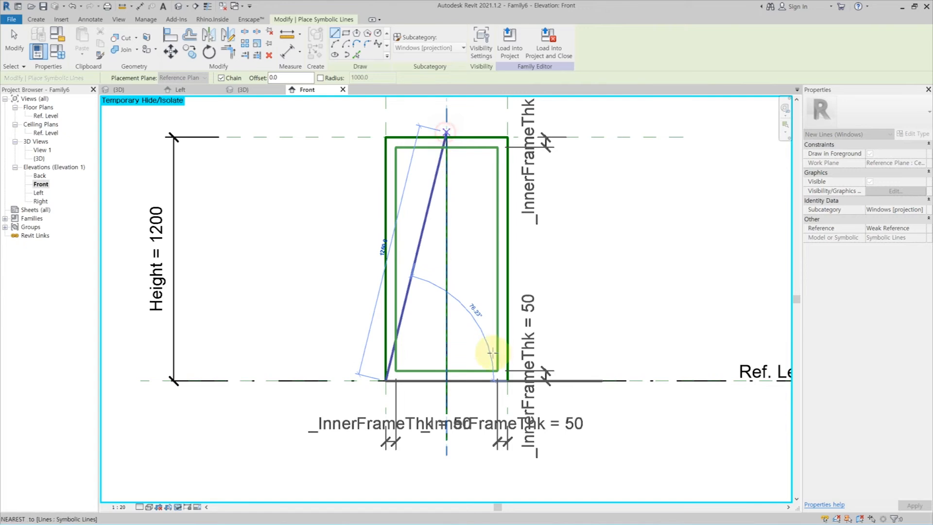
left_click(507, 381)
key("Escape")
key("Escape")
scroll(403, 251, "down", 2)
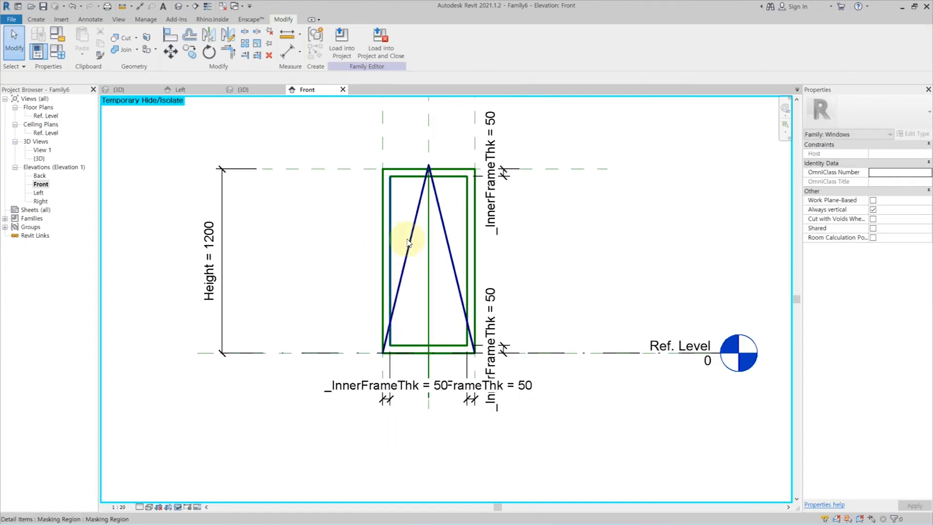
scroll(428, 193, "up", 3)
key("ctrl+z")
key("ctrl+z")
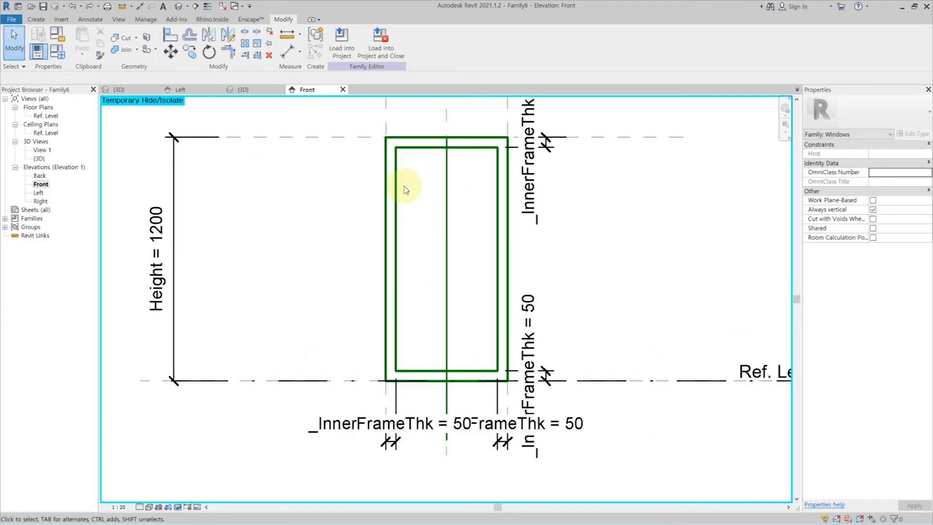
Draw two symbolic opening lines from the outer lower corners, meeting at the midpoint of the window's top edge.
left_click(101, 22)
left_click(161, 50)
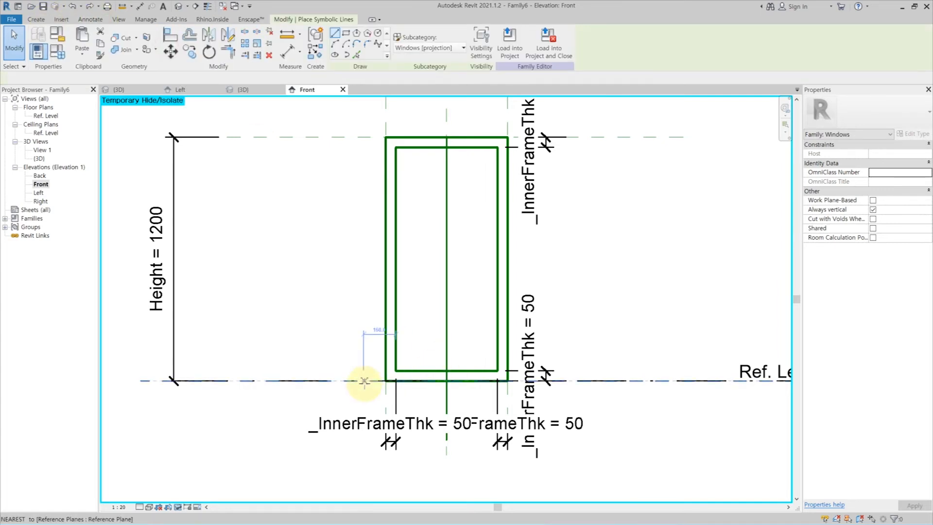
left_click(386, 381)
left_click(446, 137)
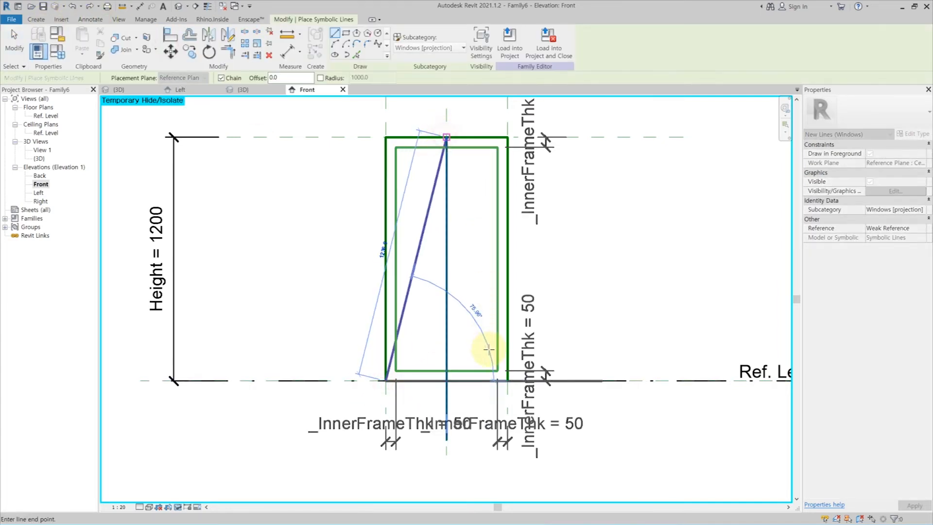
left_click(507, 381)
key("Escape")
key("Escape")
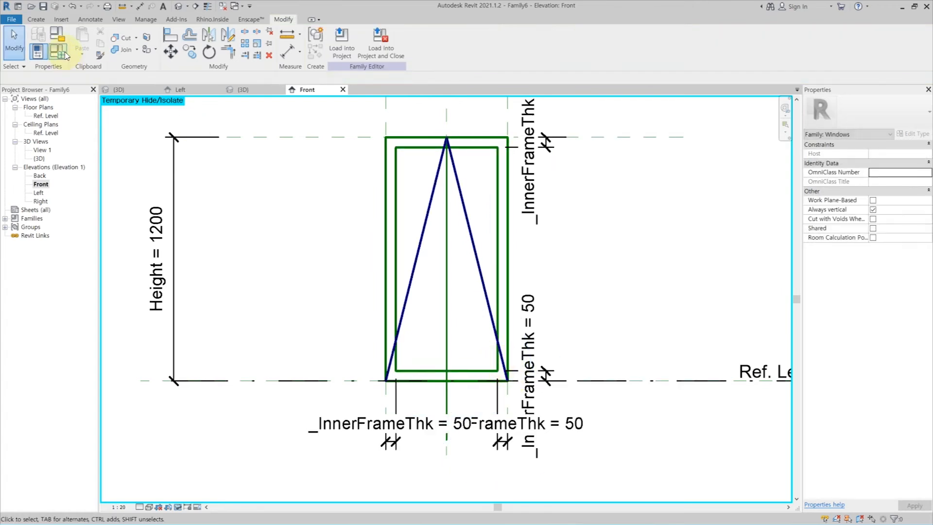
In the family types, set Height to 1000 and Width to 800 and apply both values.
left_click(58, 51)
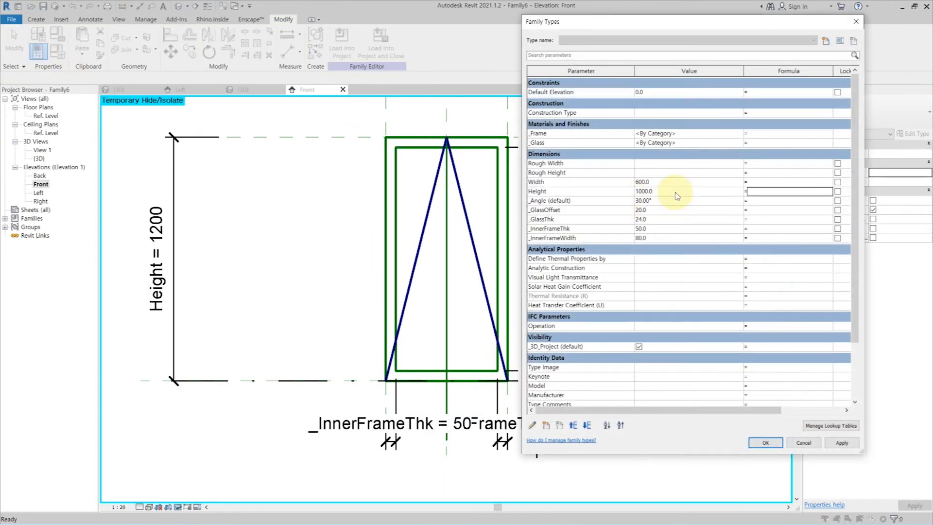
left_click(843, 443)
left_click(682, 184)
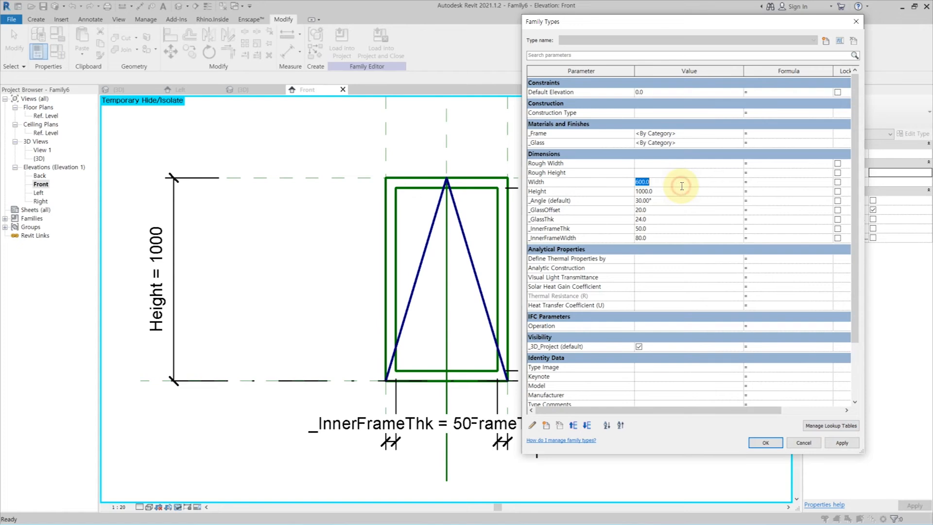
left_click(831, 442)
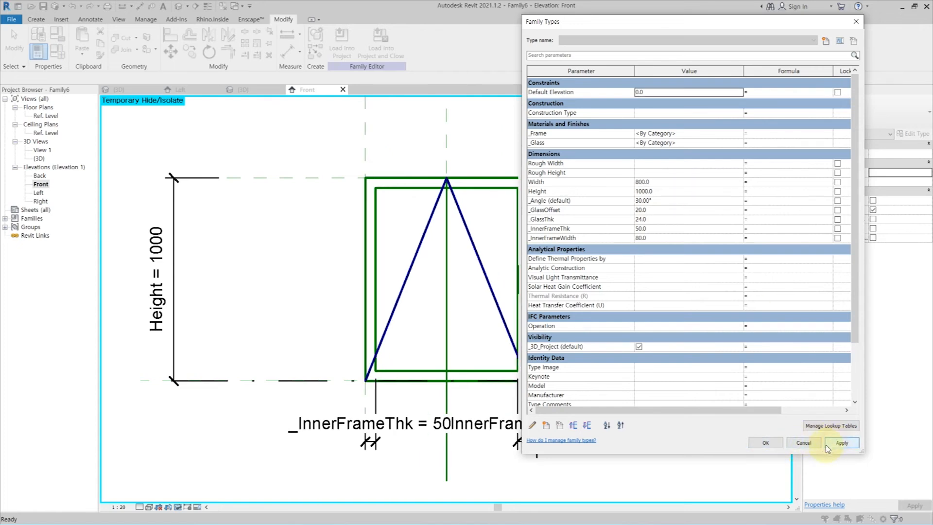
left_click(765, 442)
Filter a selection of the whole window by Detail Items, Lines (Frame/Mullion) and Lines (Windows), then clear it.
left_click_drag(344, 152, 552, 392)
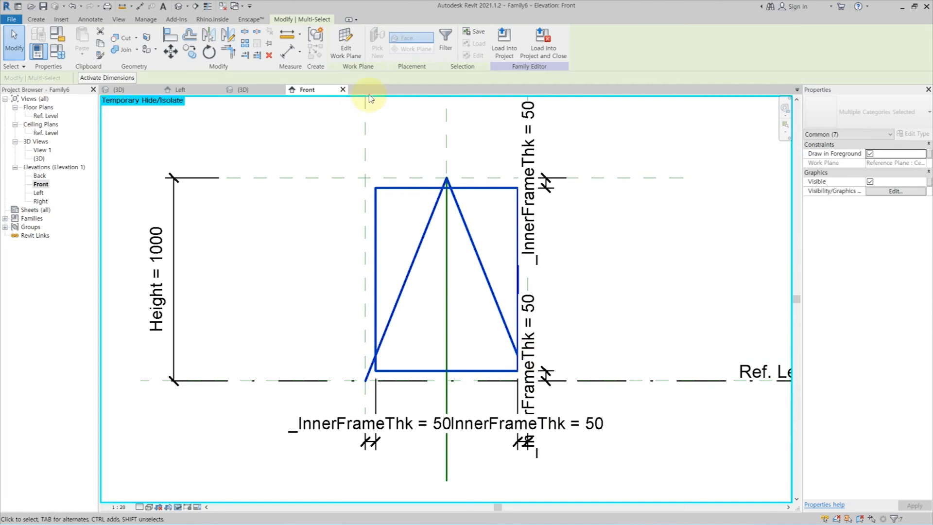
left_click(451, 46)
left_click(525, 221)
left_click(386, 205)
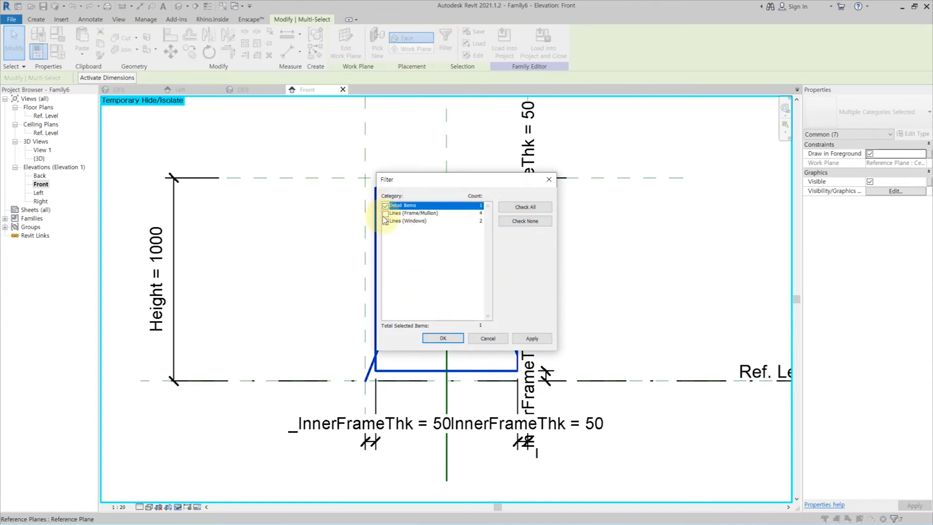
left_click(386, 213)
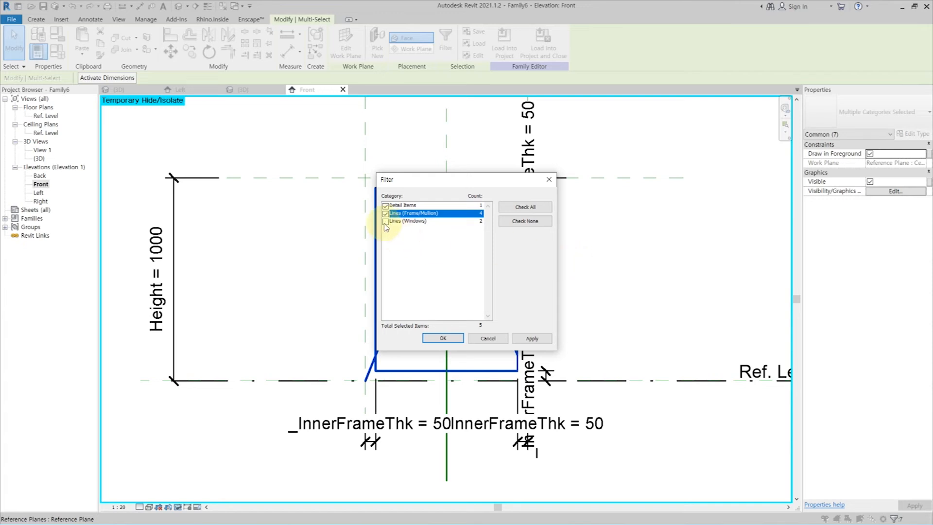
left_click(386, 222)
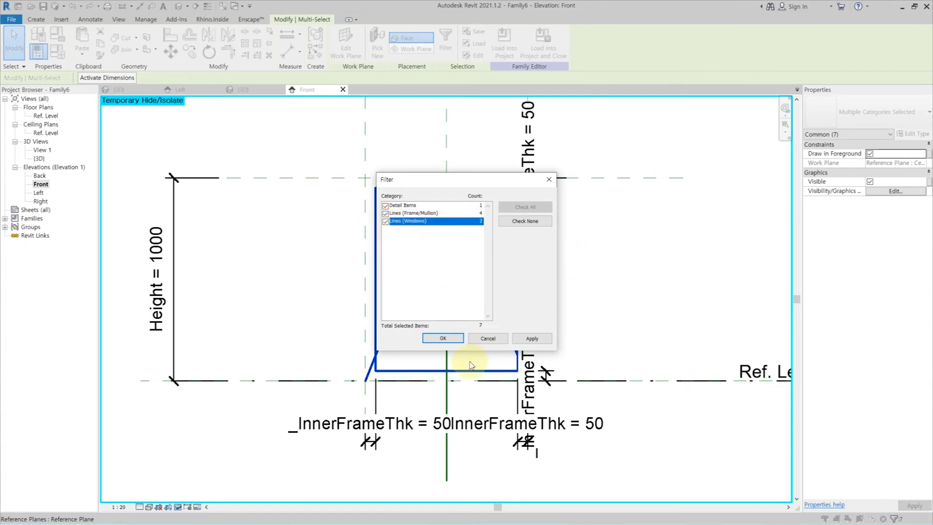
left_click(443, 338)
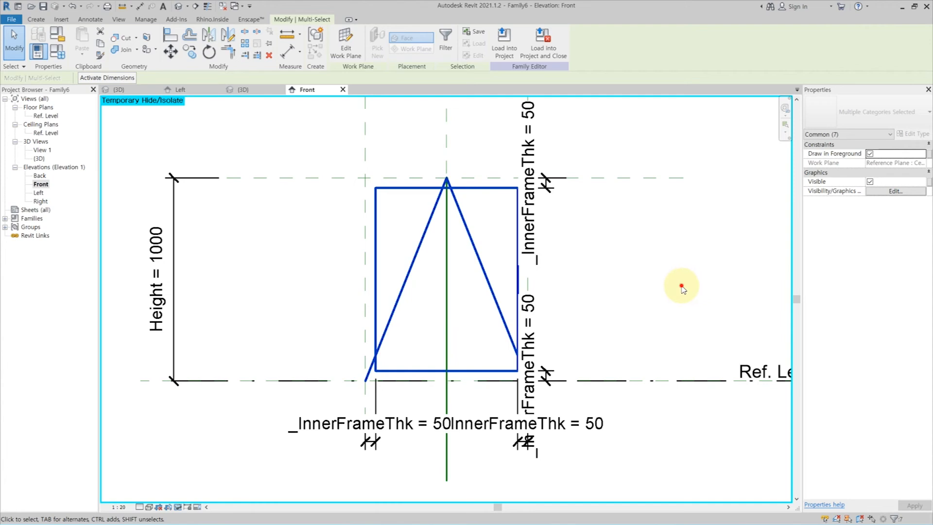
left_click(683, 290)
Select the masking region and symbolic lines in the front elevation and turn off their Coarse detail level visibility.
left_click(398, 192)
left_click(398, 189, "ctrl")
left_click(431, 217, "ctrl")
left_click(471, 238, "ctrl")
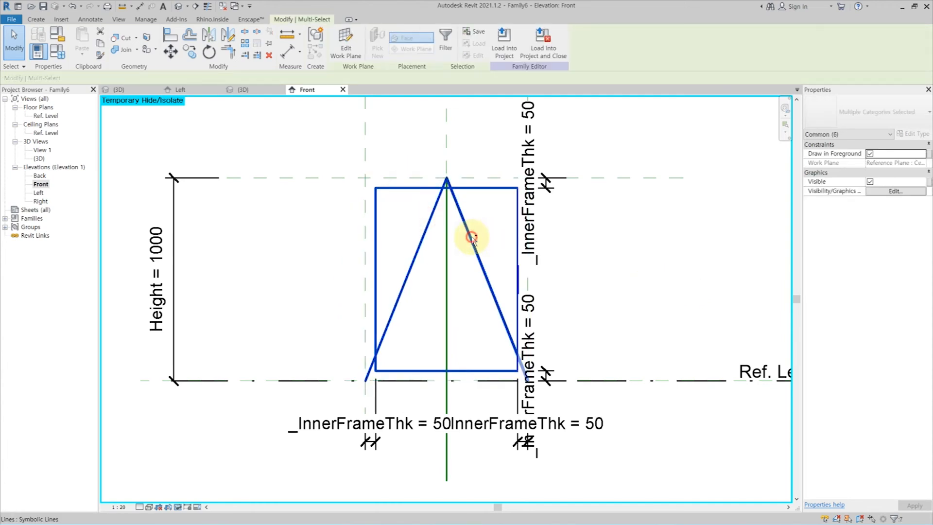
left_click(929, 184)
key("Escape")
left_click(875, 192)
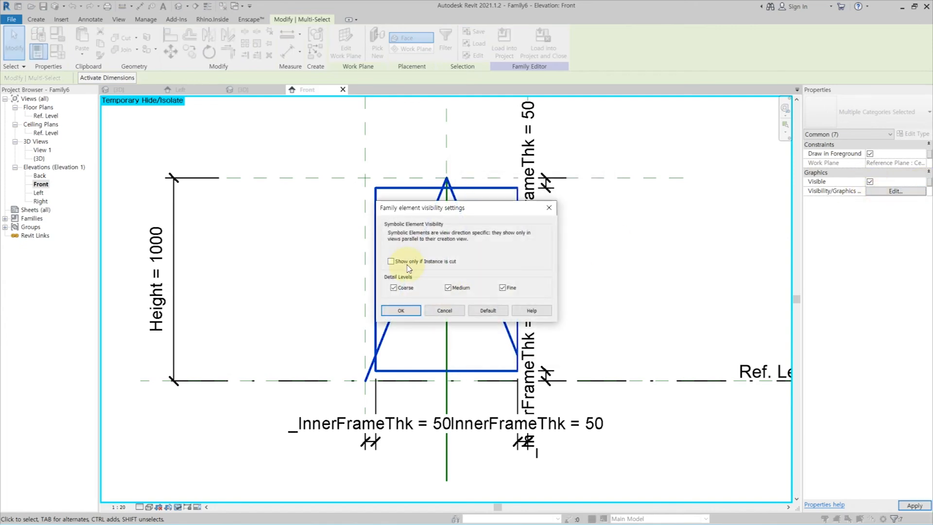
left_click(401, 310)
left_click(612, 260)
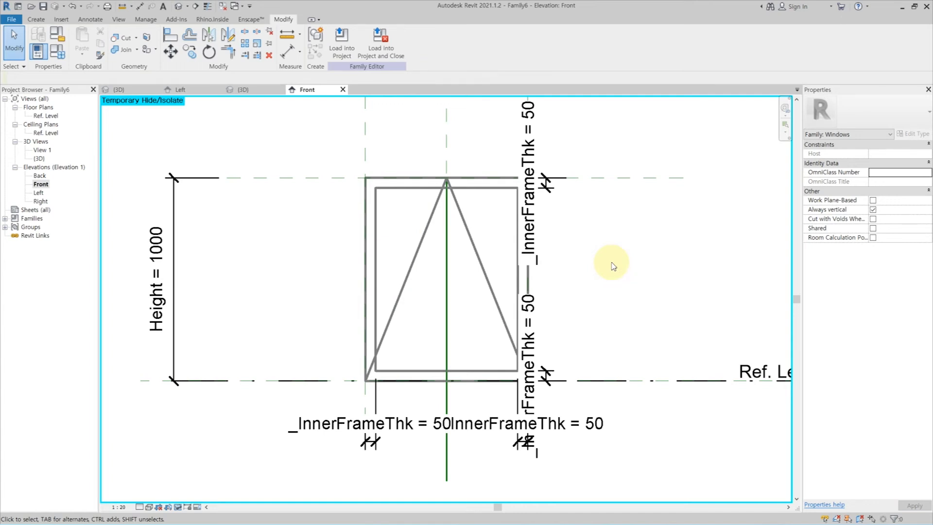
Open the Left elevation and temporarily hide the tilted window frame and glass.
double_click(39, 192)
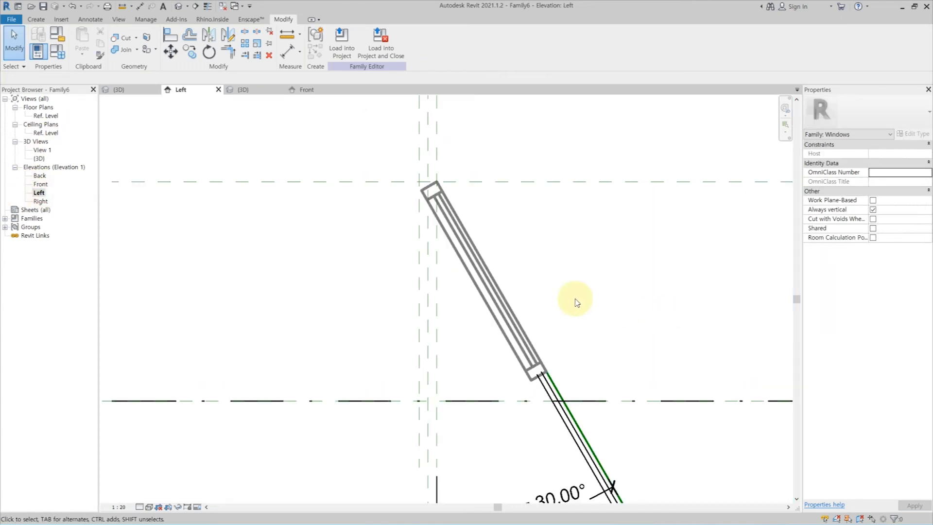
left_click(486, 306)
key("h")
key("h")
left_click(494, 300)
key("h")
key("h")
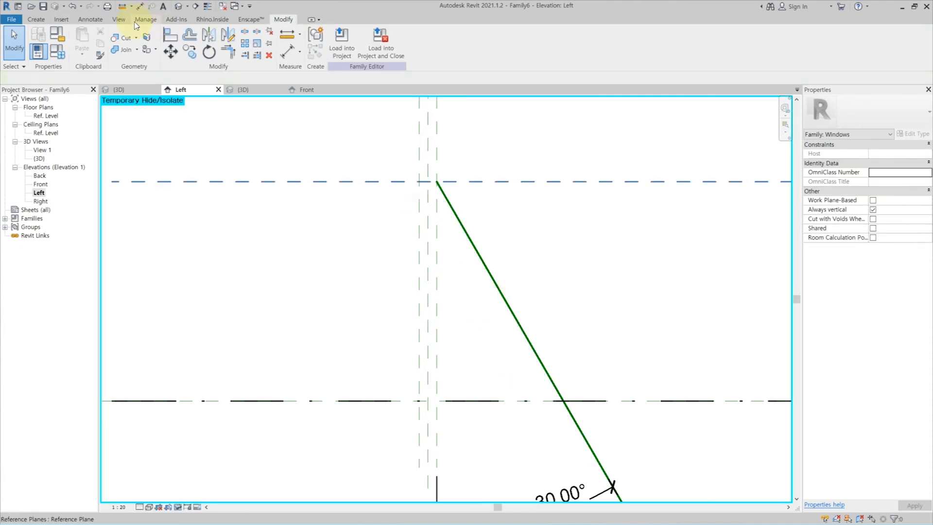
Draw a symbolic arc centred on the hinge point, from the Ref. Level below it to the tilted reference line, with radius 1000.
left_click(89, 22)
left_click(172, 51)
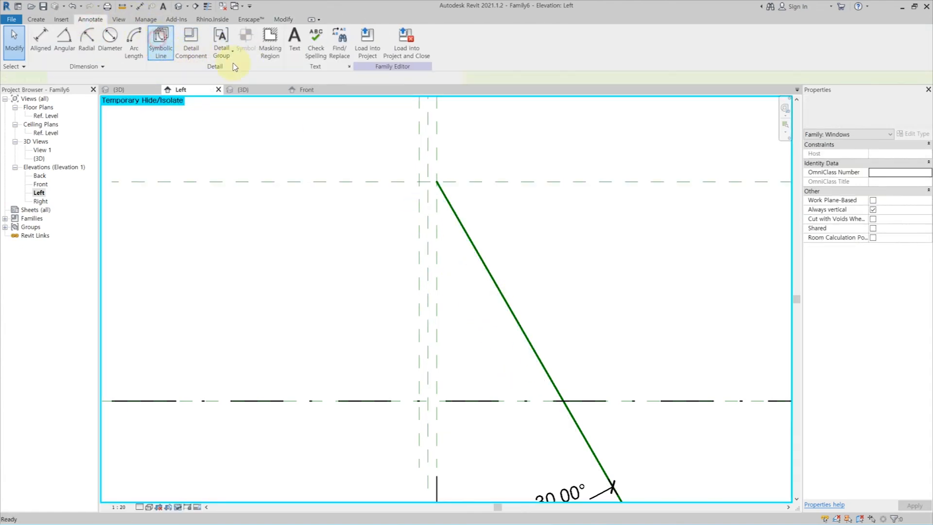
left_click(346, 45)
left_click(437, 181)
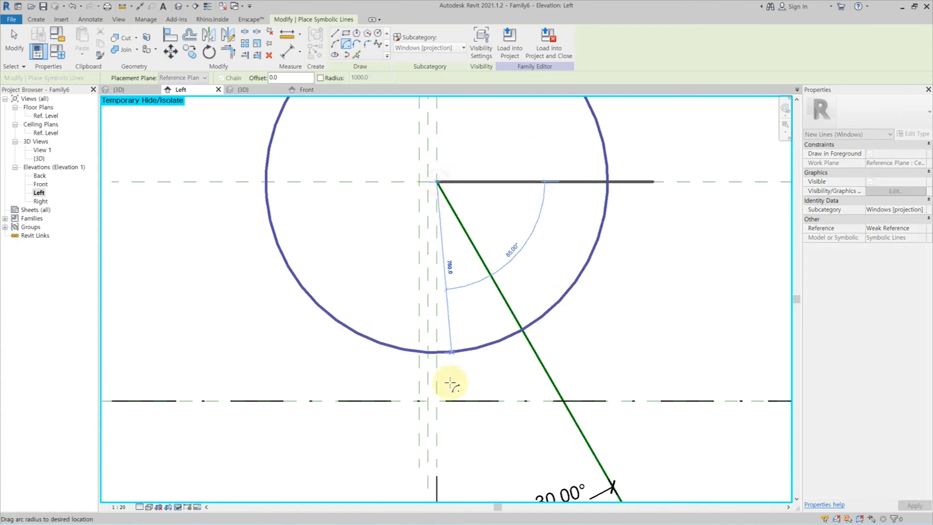
left_click(437, 400)
left_click(545, 371)
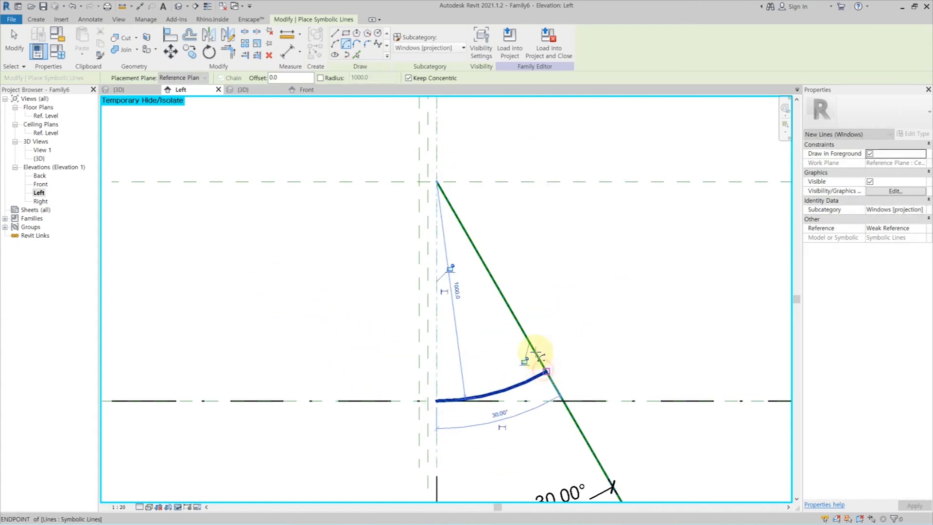
Draw a symbolic line from the hinge point along the tilted reference line, ending short of the arc, and align and lock it to that reference.
left_click(335, 32)
left_click(437, 181)
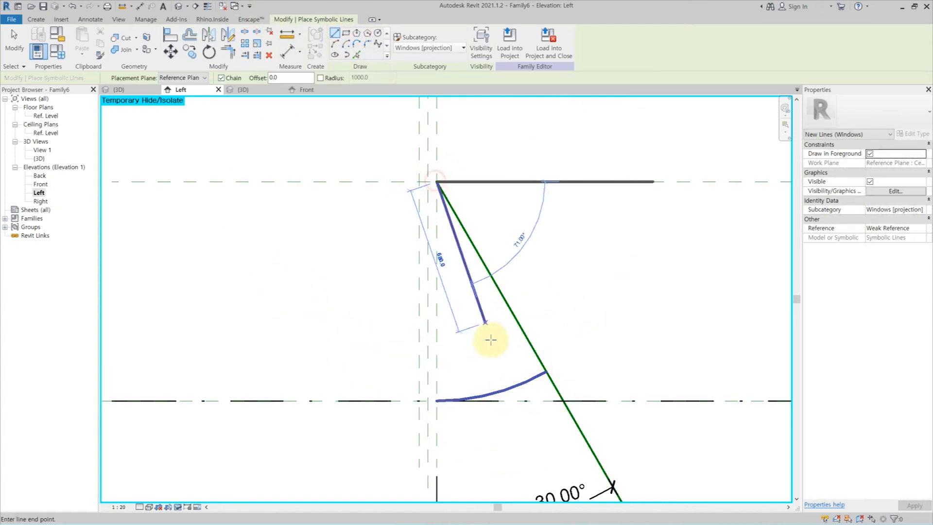
left_click(533, 347)
key("Escape")
key("Escape")
key("a")
key("l")
left_click(587, 435)
left_click(511, 338)
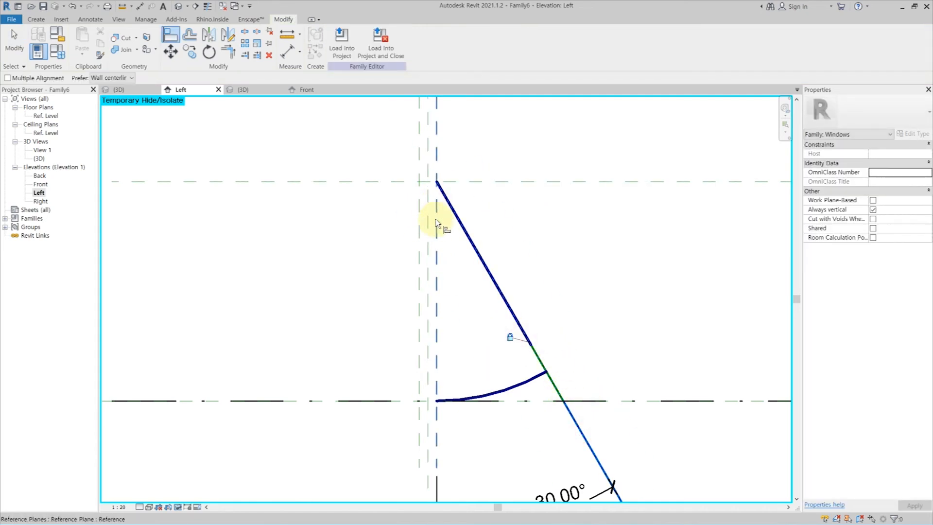
key("Escape")
key("Escape")
Show the arc's centre mark and lock the arc centre to the head reference plane and the vertical reference plane through the hinge.
left_click(487, 392)
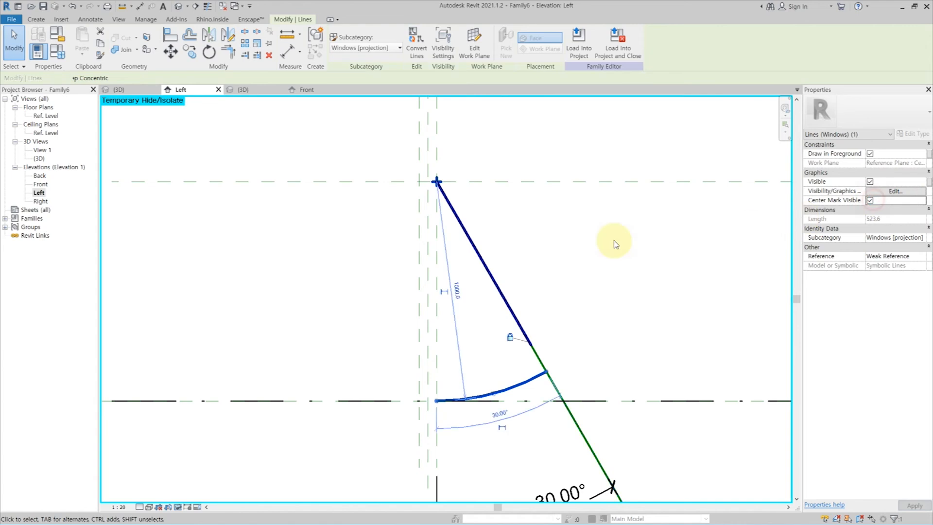
left_click(604, 241)
key("a")
key("l")
left_click(503, 183)
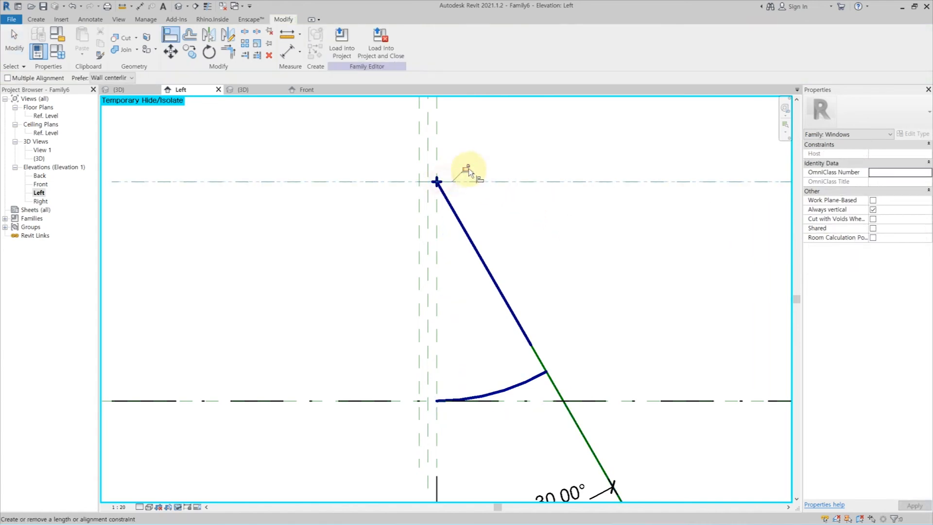
left_click(435, 146)
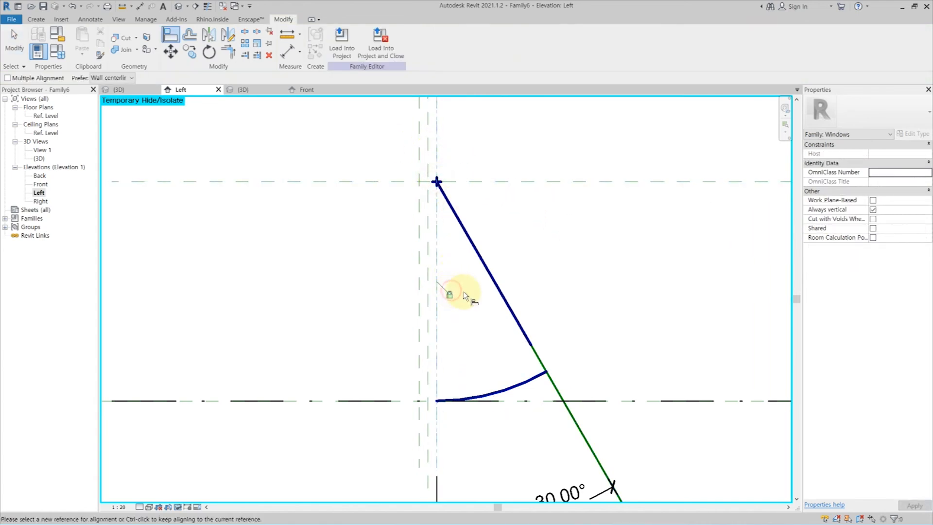
Trim the symbolic line and the arc to a corner so the line extends to the arc's end.
key("t")
key("r")
left_click(534, 344)
key("Escape")
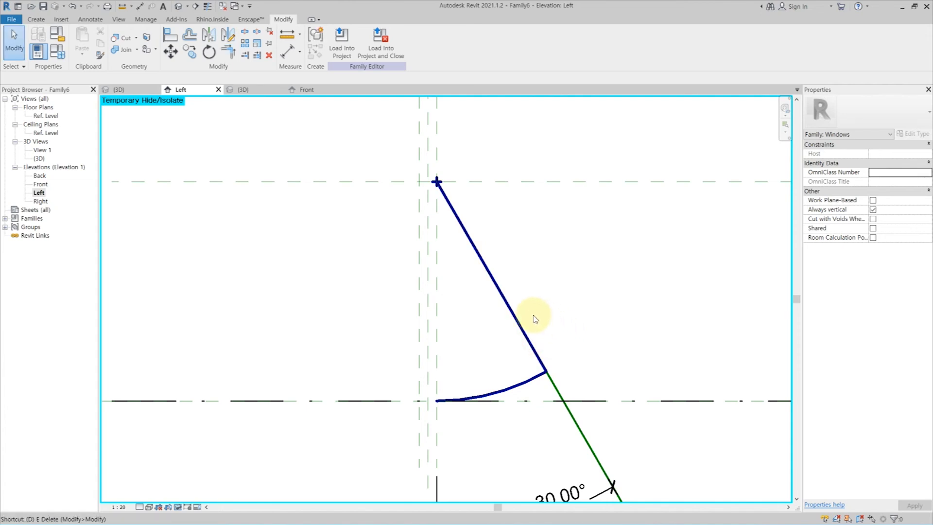
Dimension the sloping symbolic line from the hinge point to the arc's end and label the dimension with the Height parameter.
key("d")
key("i")
left_click(550, 373)
key("Escape")
left_click(440, 182)
left_click(547, 373)
left_click(596, 282)
key("Escape")
key("Escape")
left_click(596, 281)
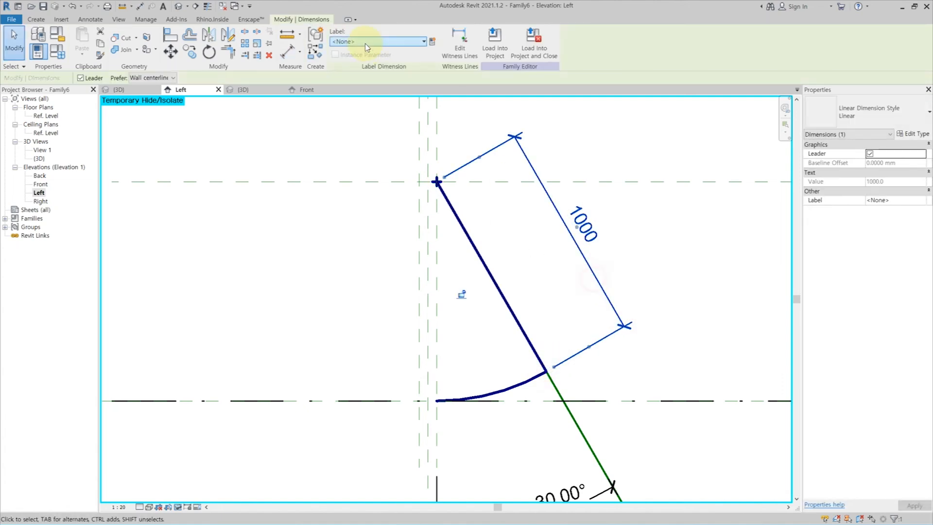
left_click(378, 41)
left_click(367, 134)
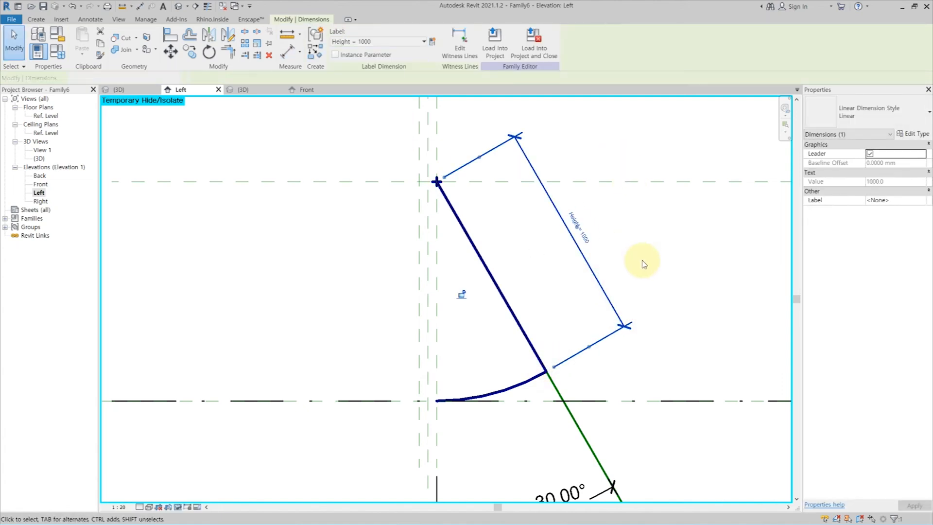
left_click(635, 256)
In the family types, set _Angle to 60 and Height to 1200, applying each value.
scroll(489, 344, "down", 1)
left_click(66, 54)
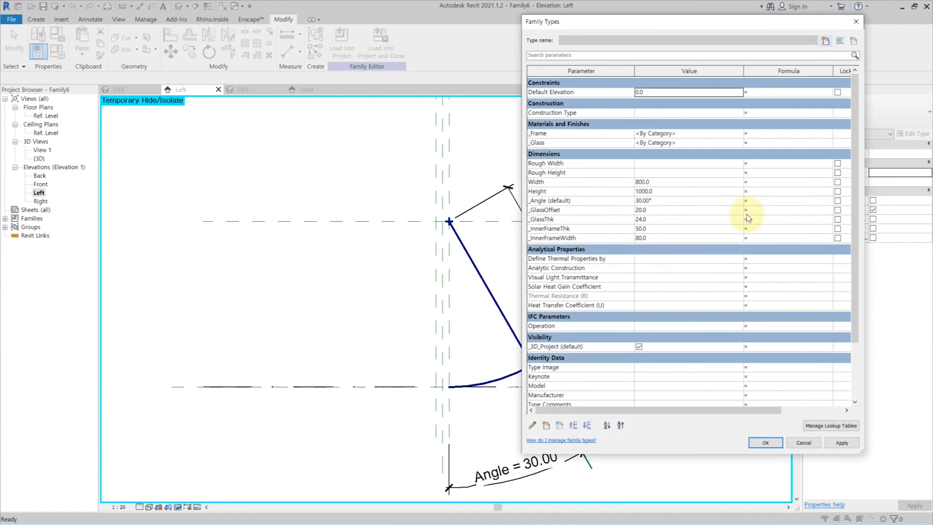
left_click(664, 193)
left_click(670, 201)
type("60")
left_click(842, 443)
left_click(665, 192)
type("1200")
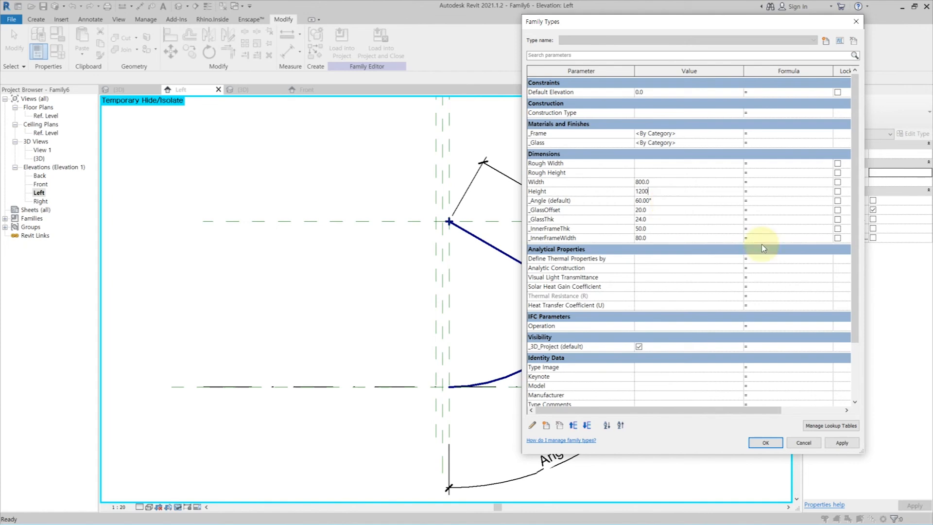
left_click(838, 443)
Set _Angle to 15, apply it and close the family types.
left_click(678, 200)
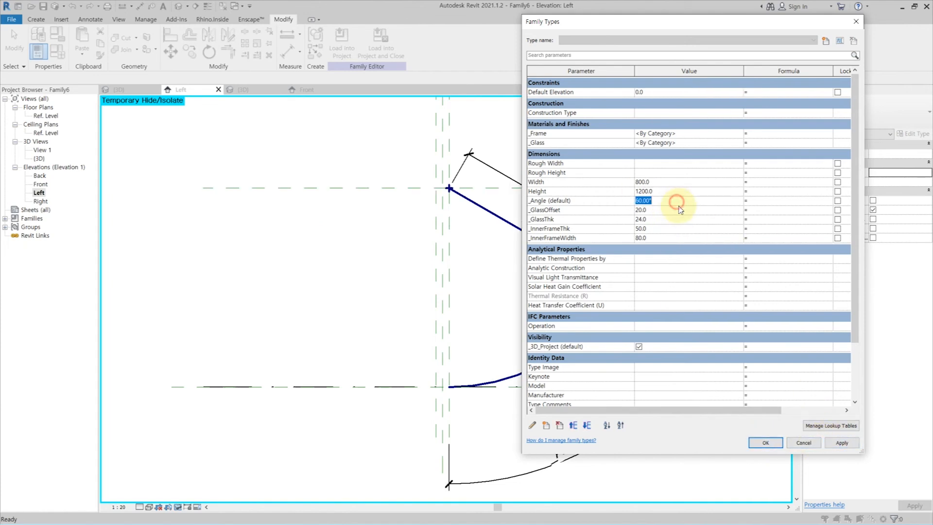
type("15")
left_click(842, 443)
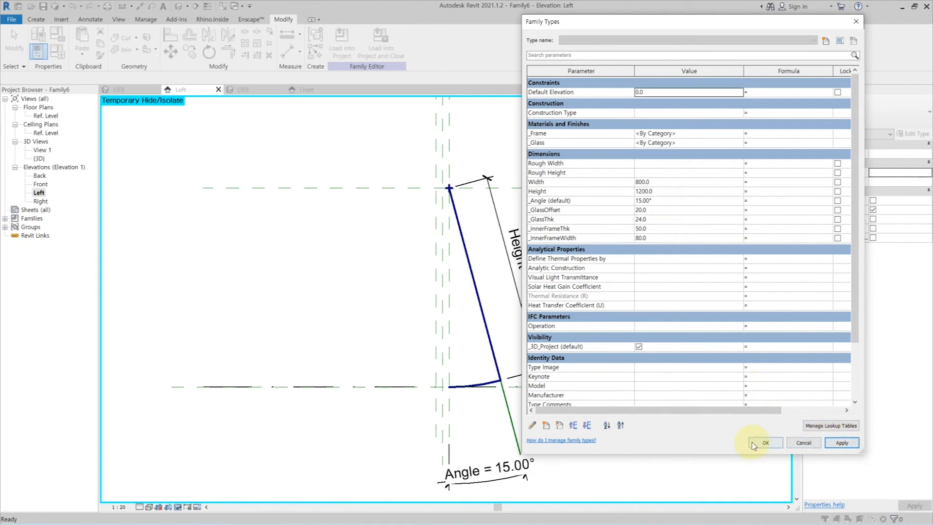
left_click(766, 443)
Make the symbolic arc and line show only if the instance is cut, with the Coarse detail level turned off.
left_click(483, 381)
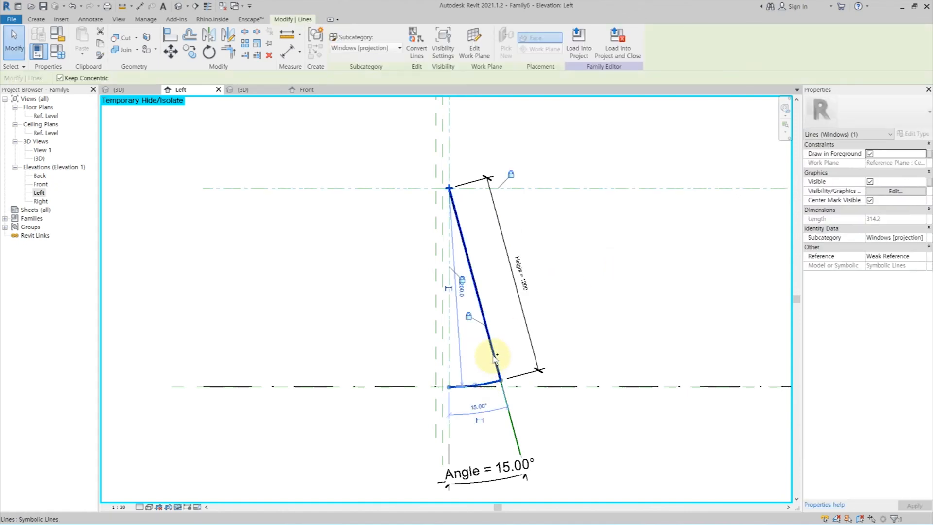
left_click(895, 191)
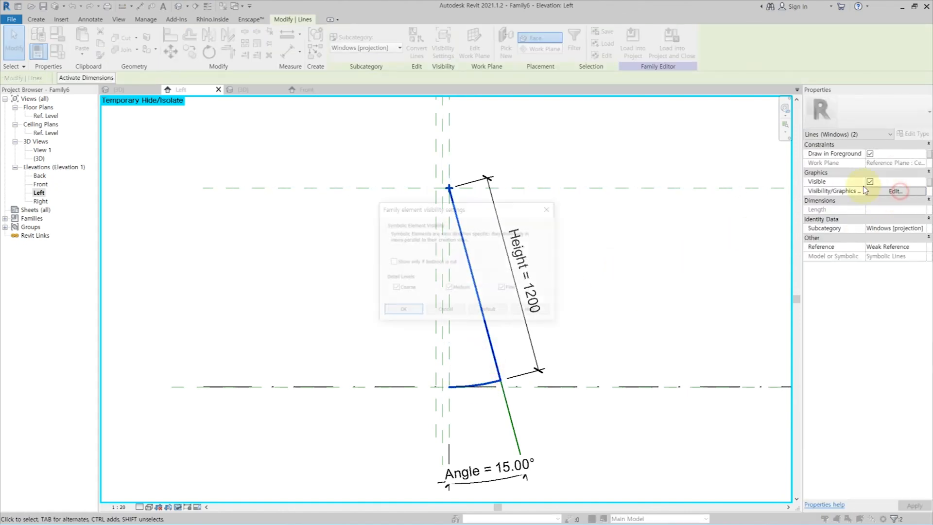
left_click(409, 311)
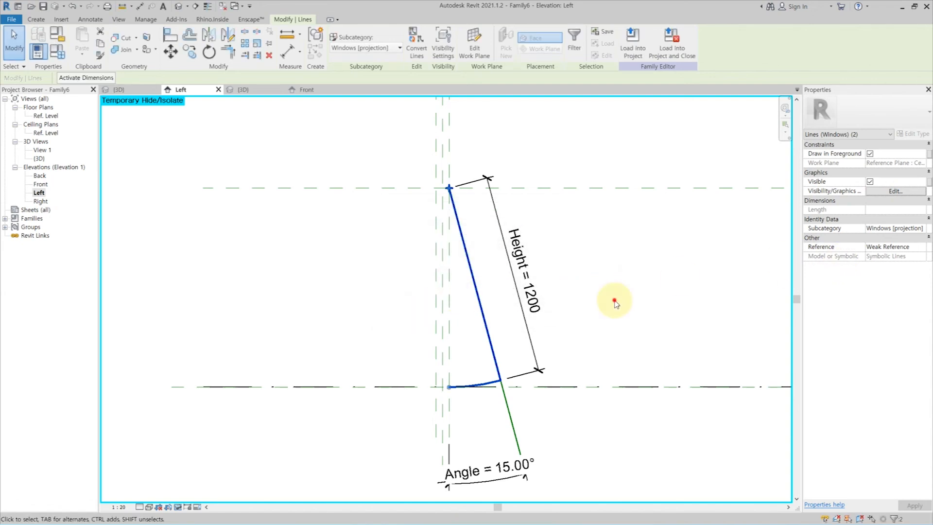
left_click(615, 304)
Restore the temporarily hidden frame and glass in the Left elevation.
key("h")
key("r")
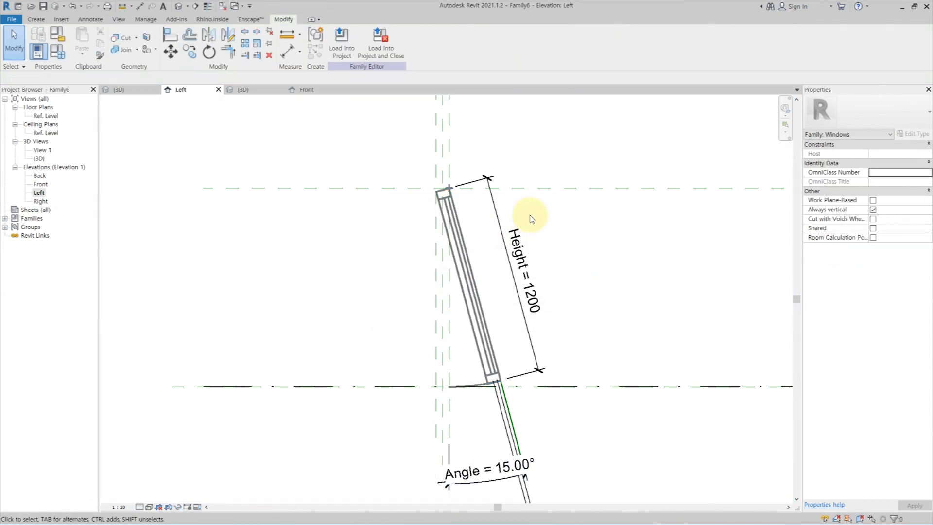
scroll(537, 221, "down", 1)
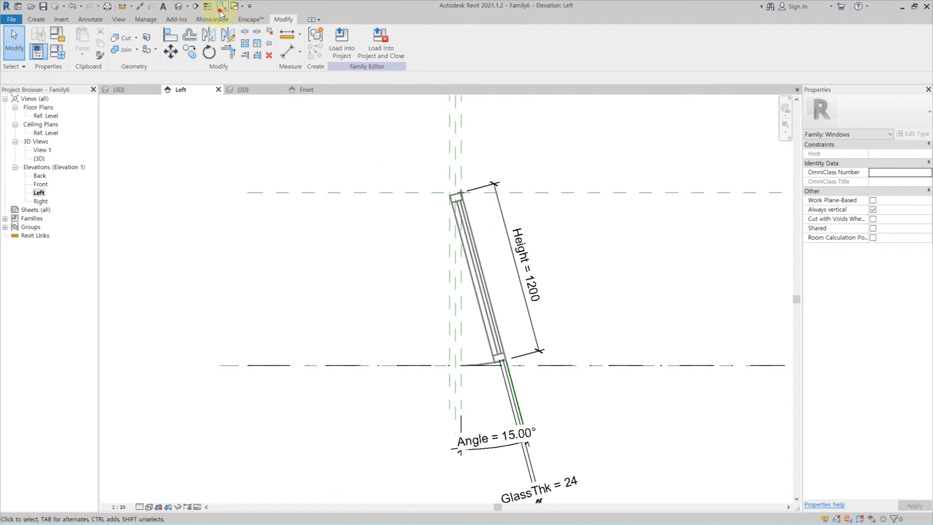
Open the Ref. Level floor plan and examine the window with preview visibility on, both cut and not cut.
double_click(47, 116)
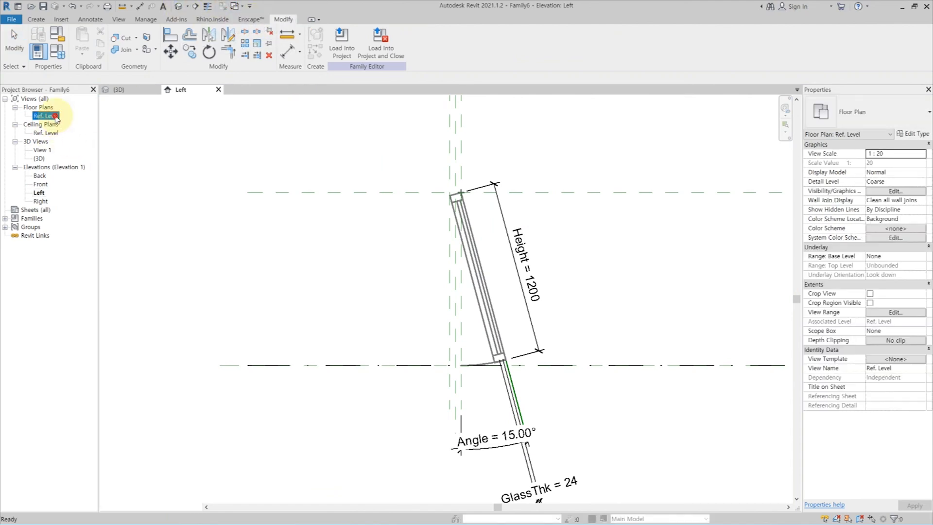
scroll(461, 285, "up", 2)
left_click(197, 507)
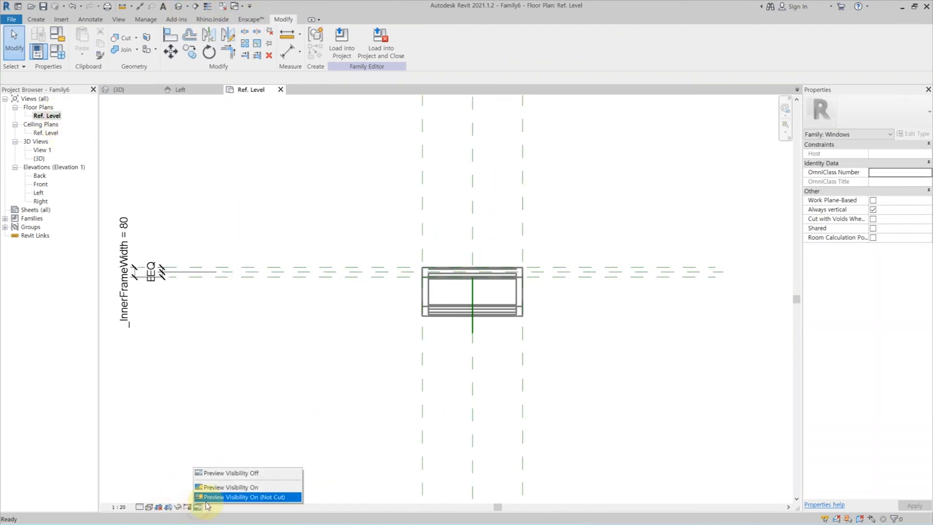
left_click(210, 489)
left_click(197, 507)
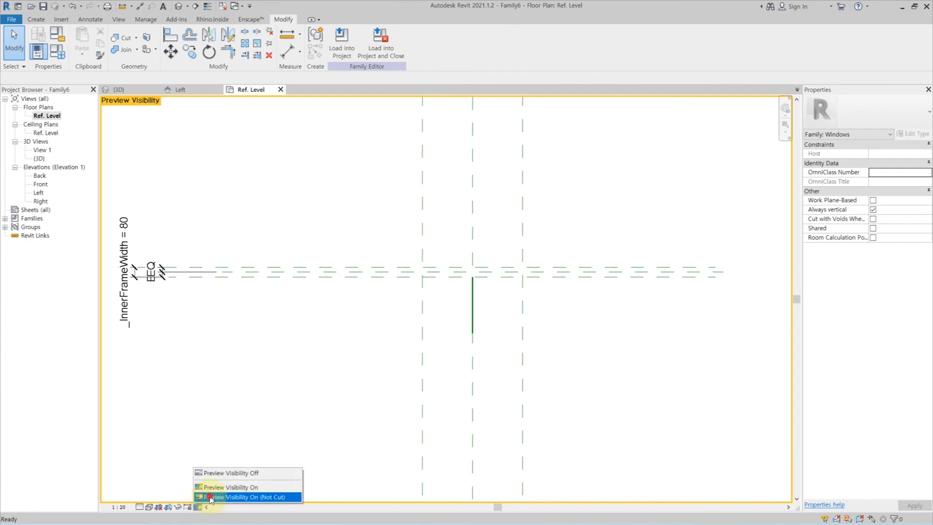
left_click(216, 496)
Set the floor plan's visual style to Shaded and turn preview visibility off.
left_click(149, 507)
left_click(199, 475)
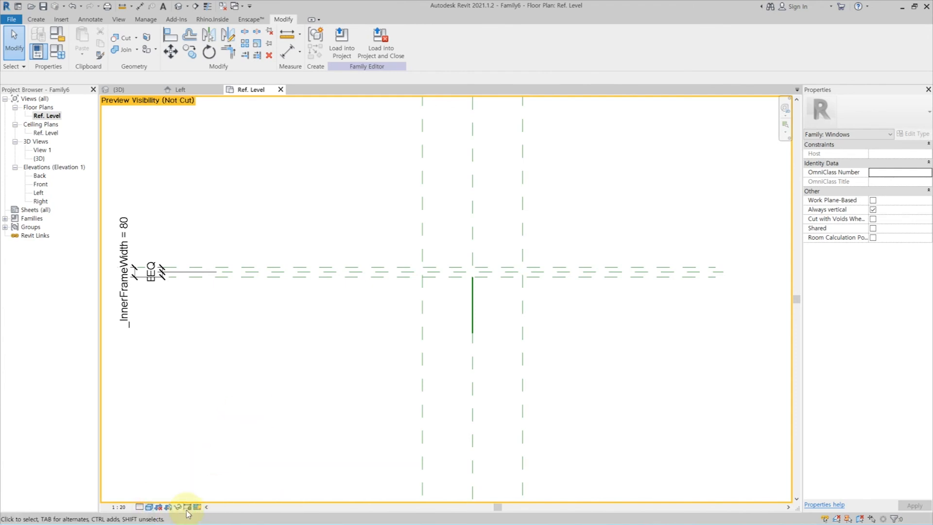
left_click(197, 507)
left_click(219, 473)
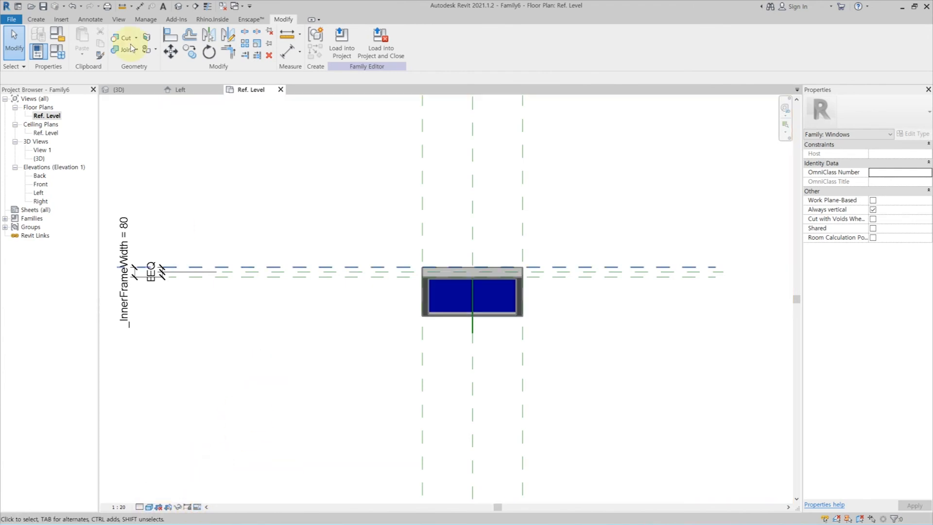
Open the default 3D view, toggle thin lines and examine the tilted window from its side.
left_click(178, 6)
middle_click_drag(533, 374, 520, 358, "shift")
key("t")
key("l")
middle_click_drag(604, 370, 666, 325, "shift")
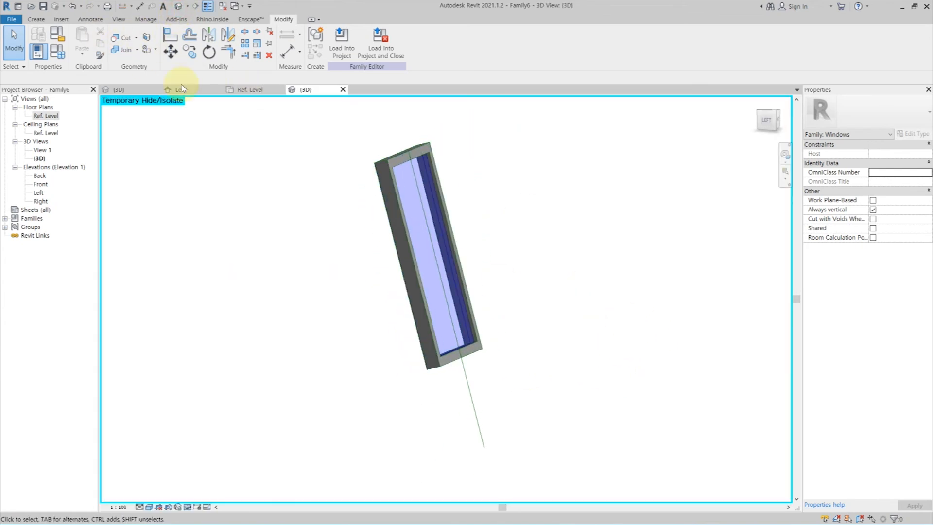
middle_click_drag(365, 308, 372, 303, "shift")
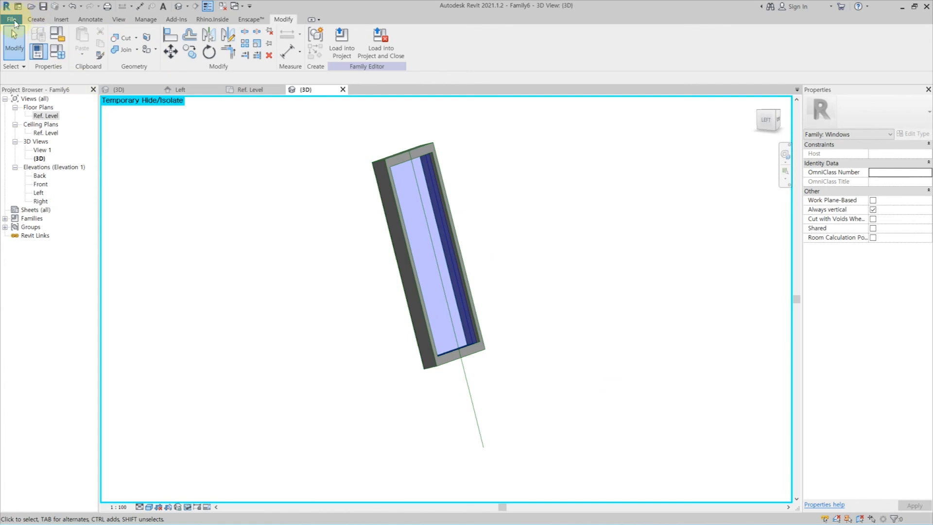
Save the family as DDF_ProjectWindow in the 00.Template folder.
left_click(11, 19)
mouse_move(31, 146)
left_click(80, 131)
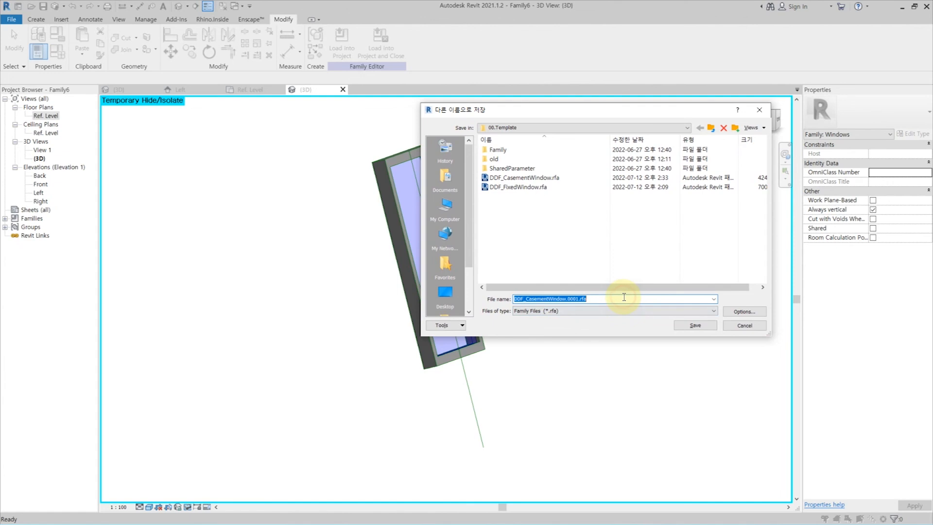
type("DDF_ProjectWindow")
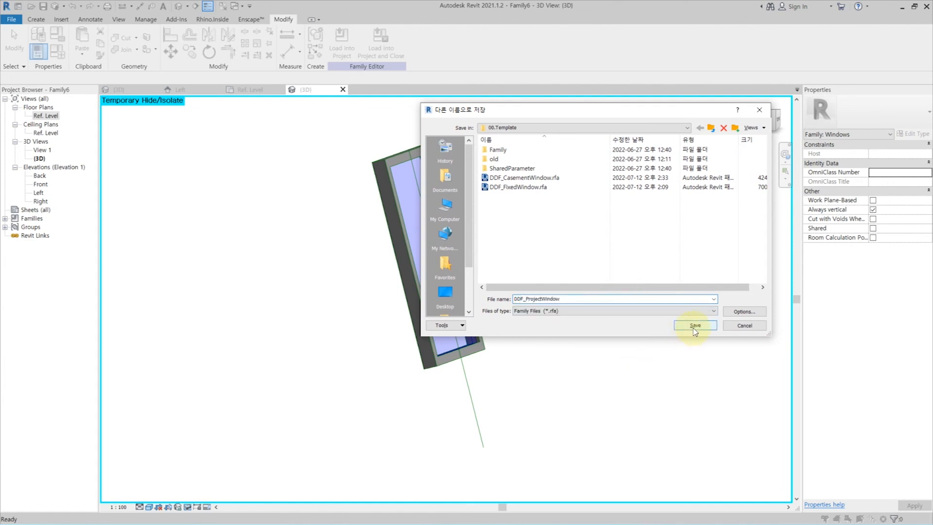
left_click(694, 329)
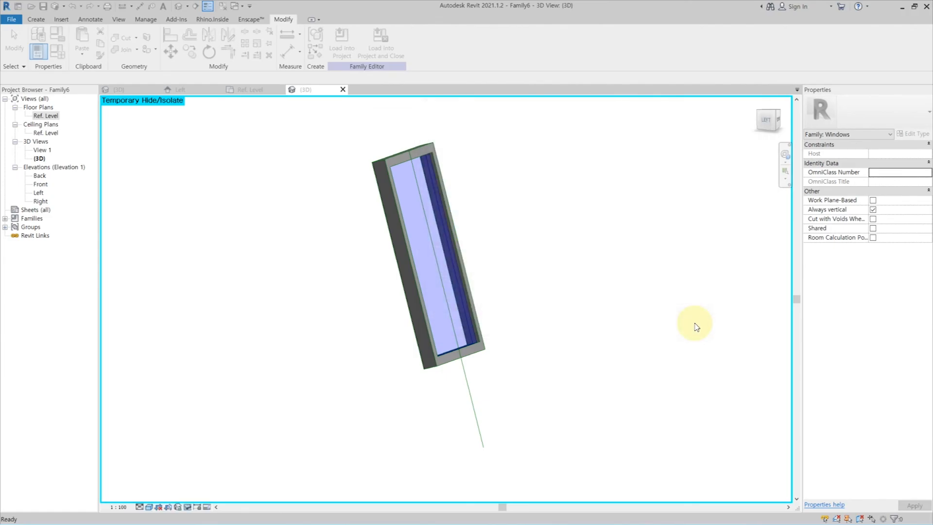